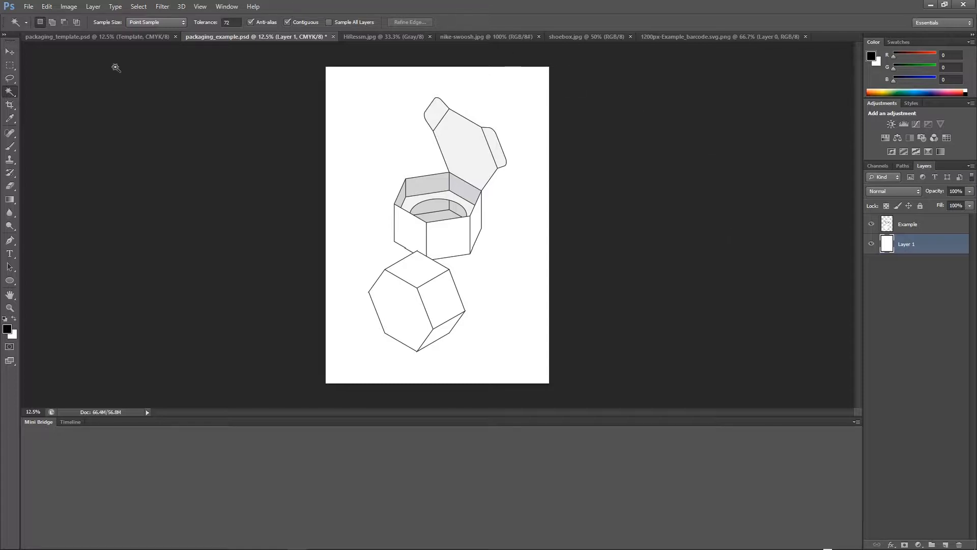
# Review each open document: the packaging template, the finished example, and the reference images and barcode.
pyautogui.click(120, 37)
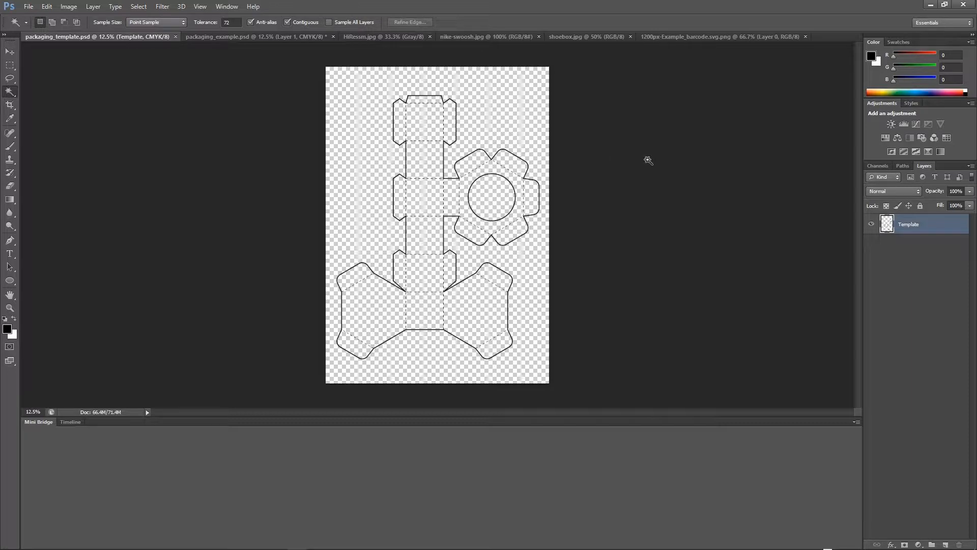
pyautogui.click(393, 37)
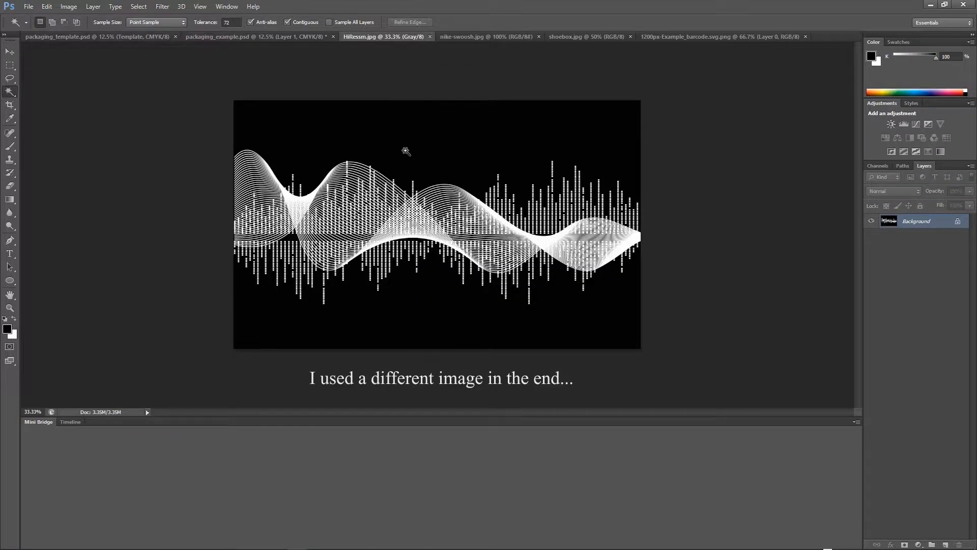
pyautogui.click(492, 36)
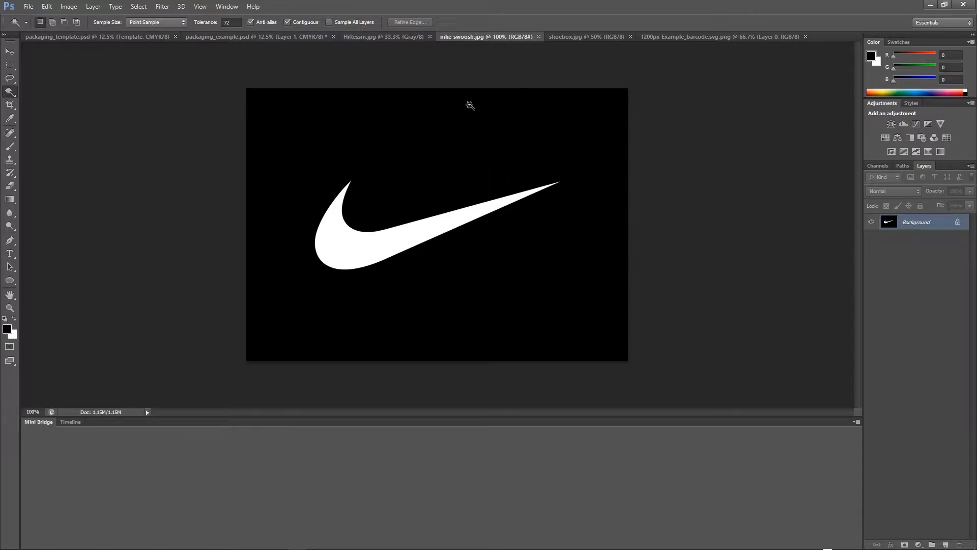
pyautogui.click(588, 37)
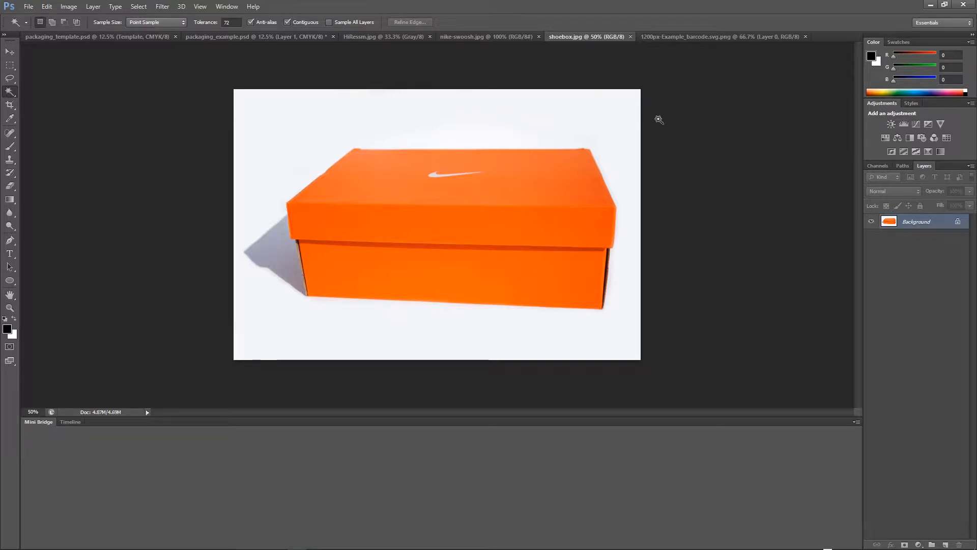
pyautogui.click(700, 37)
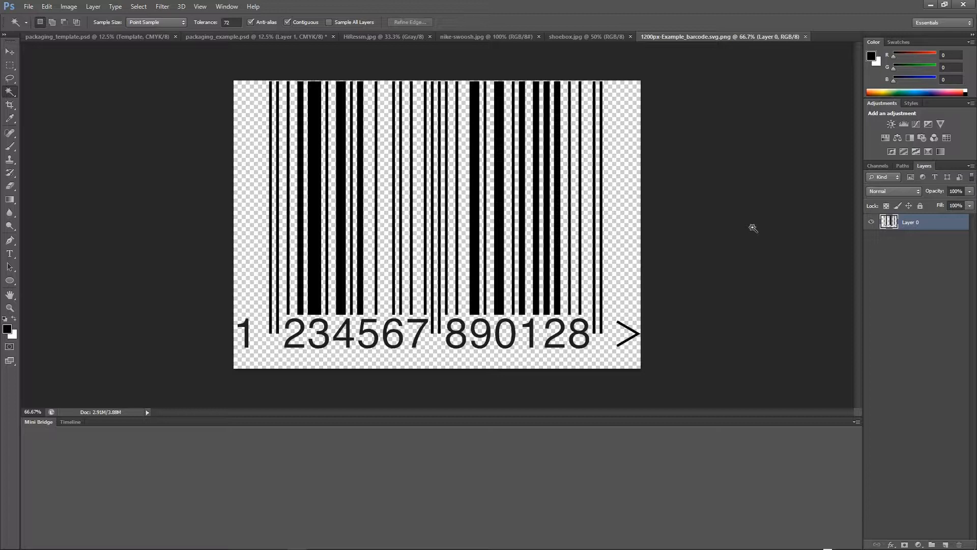
pyautogui.hotkey('ctrl', 'Tab')
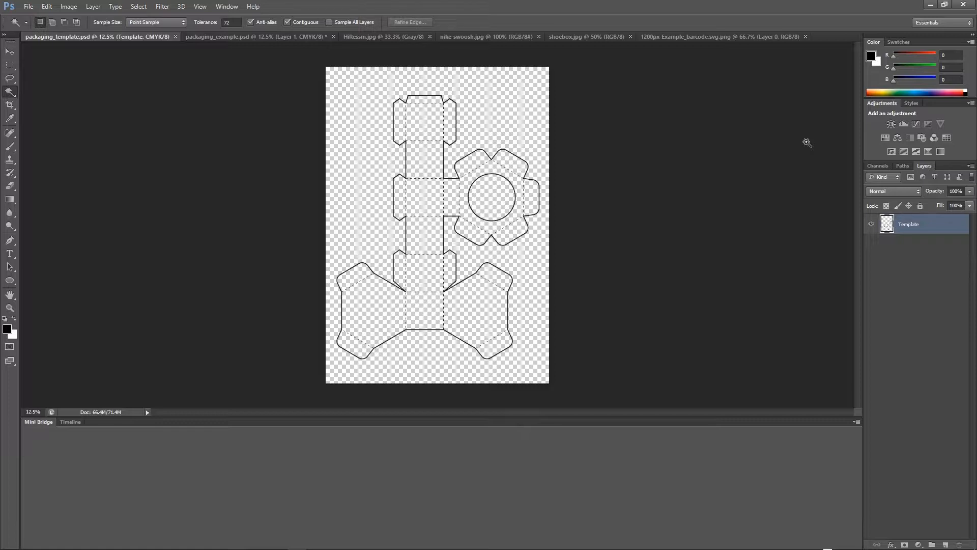
# Sample the orange of the shoebox photo as the foreground colour with the Eyedropper.
pyautogui.press('x')
pyautogui.press('v')
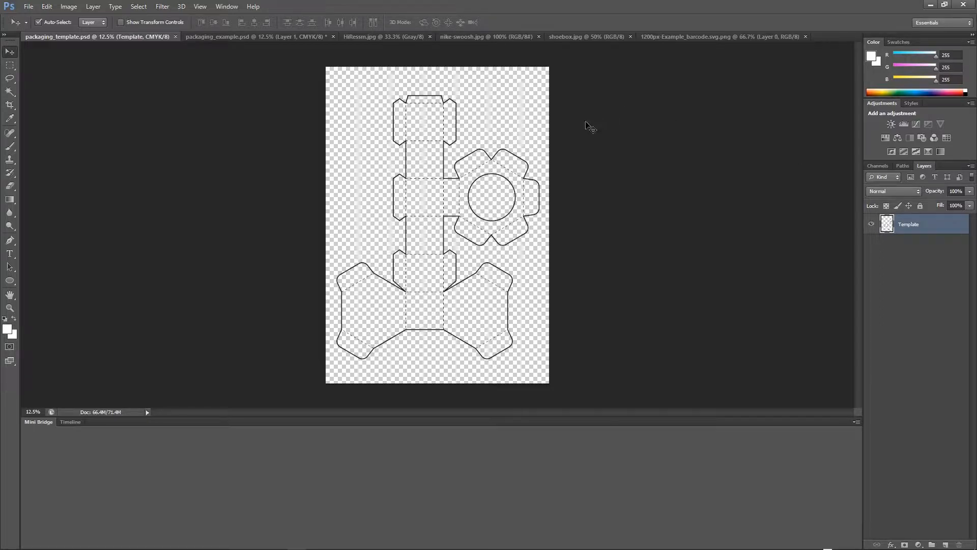
pyautogui.click(588, 37)
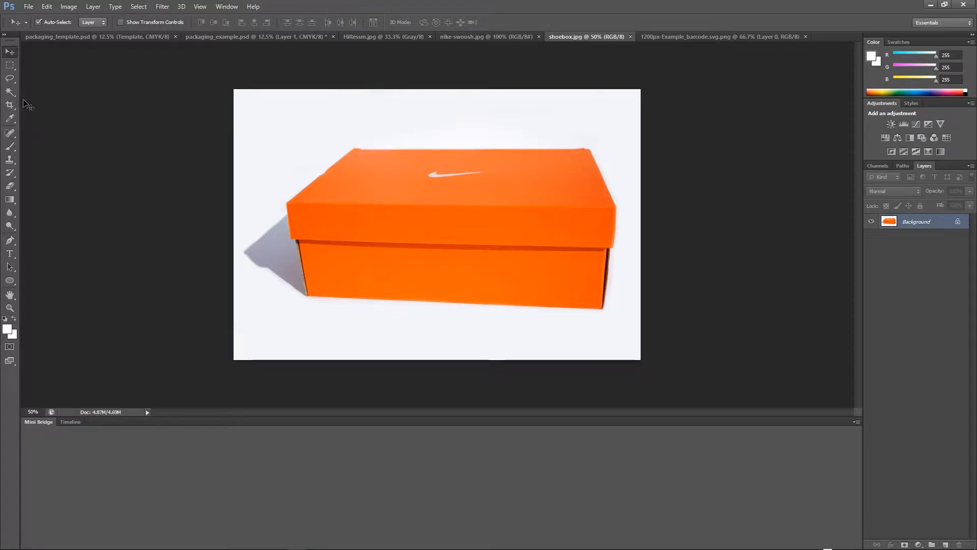
pyautogui.click(10, 119)
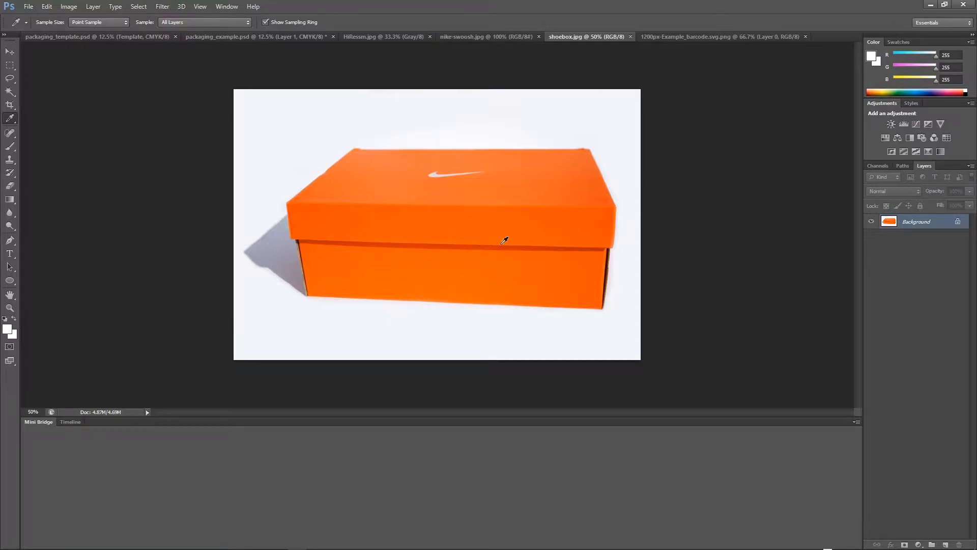
pyautogui.click(450, 218)
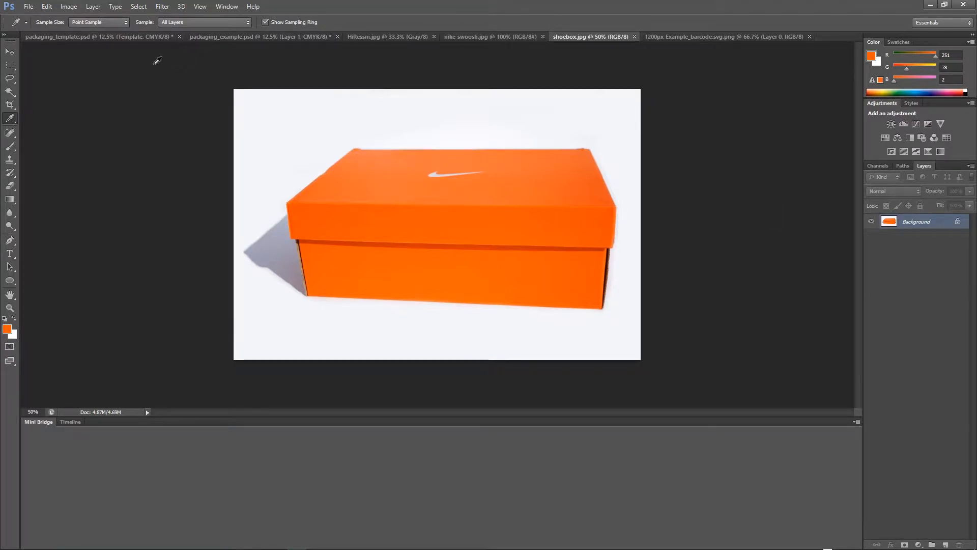
# In the packaging template, add a new layer beneath the Template layer and name it Background.
pyautogui.click(129, 37)
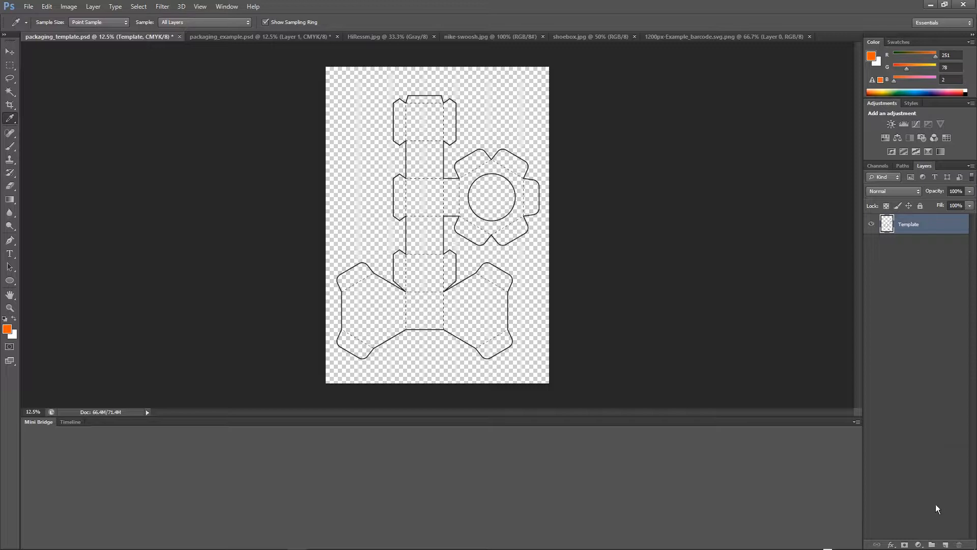
pyautogui.click(946, 544)
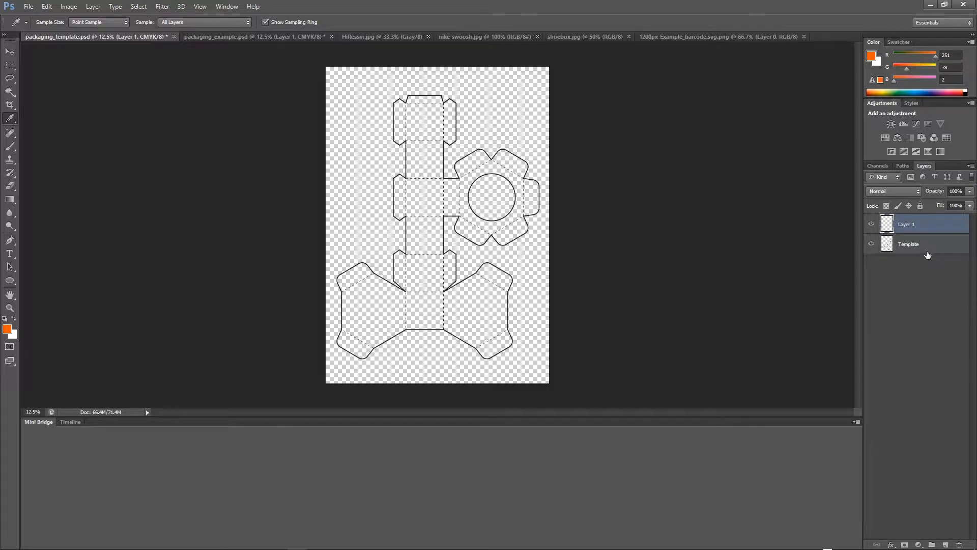
pyautogui.moveTo(911, 225); pyautogui.dragTo(911, 264)
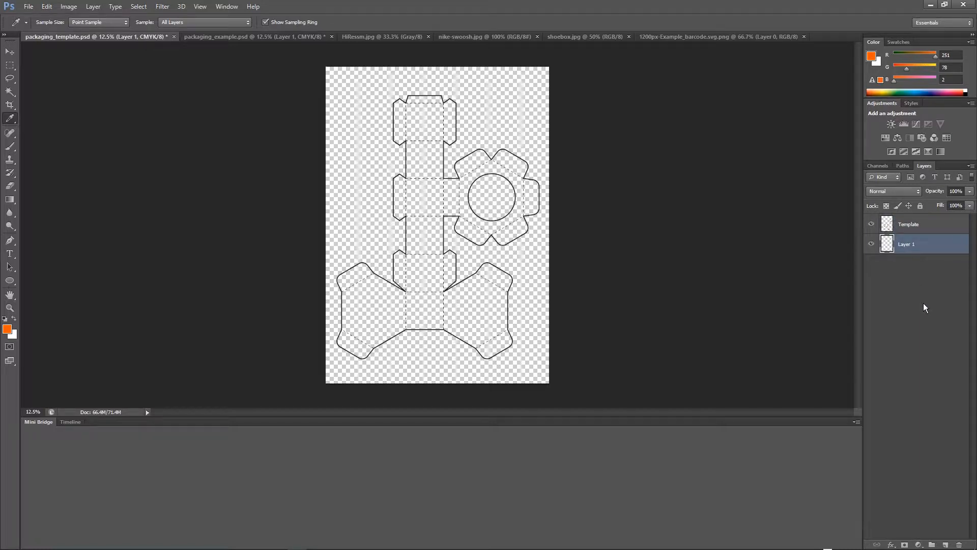
pyautogui.doubleClick(903, 246)
pyautogui.write('Background')
pyautogui.press('Return')
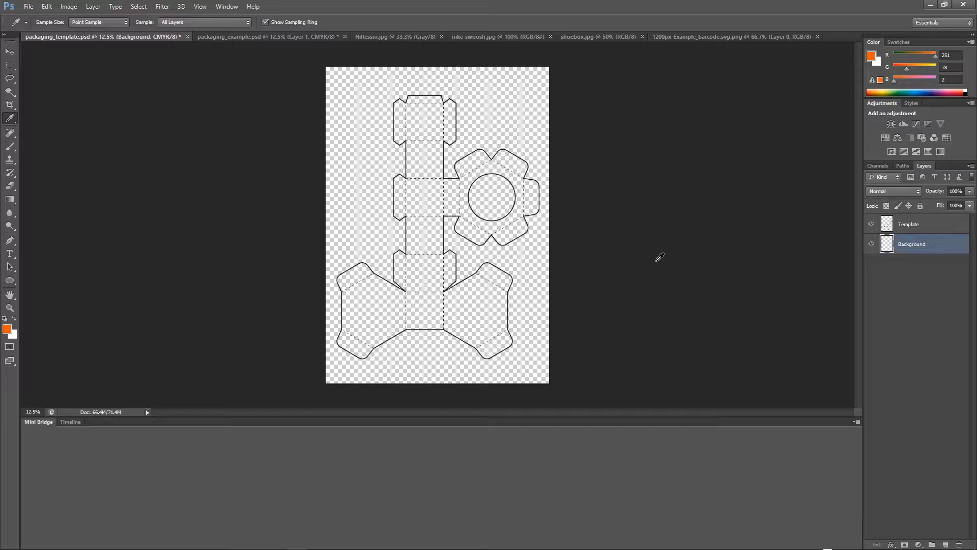
# Fill the entire Background layer with the orange foreground colour, then deselect.
pyautogui.hotkey('ctrl', 'a')
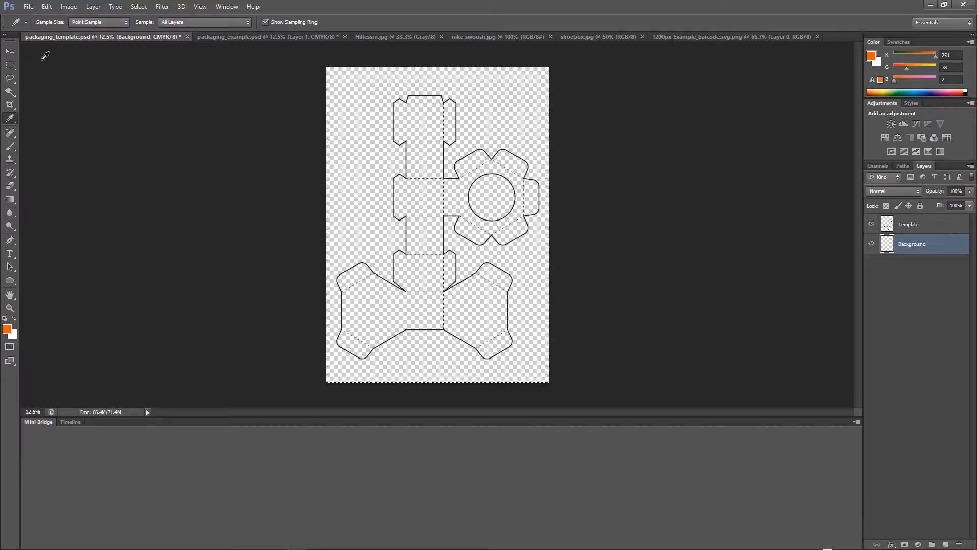
pyautogui.click(46, 6)
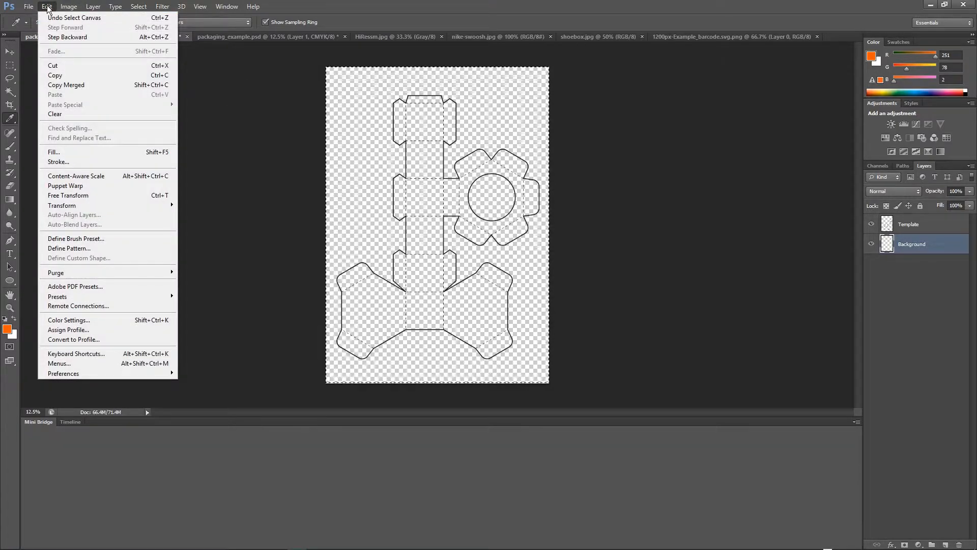
pyautogui.click(83, 151)
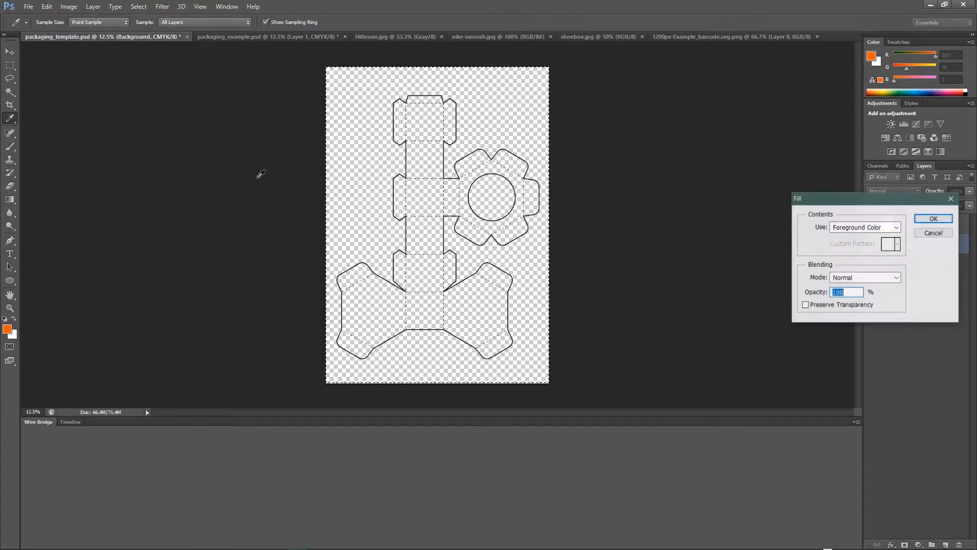
pyautogui.moveTo(830, 203); pyautogui.dragTo(646, 124)
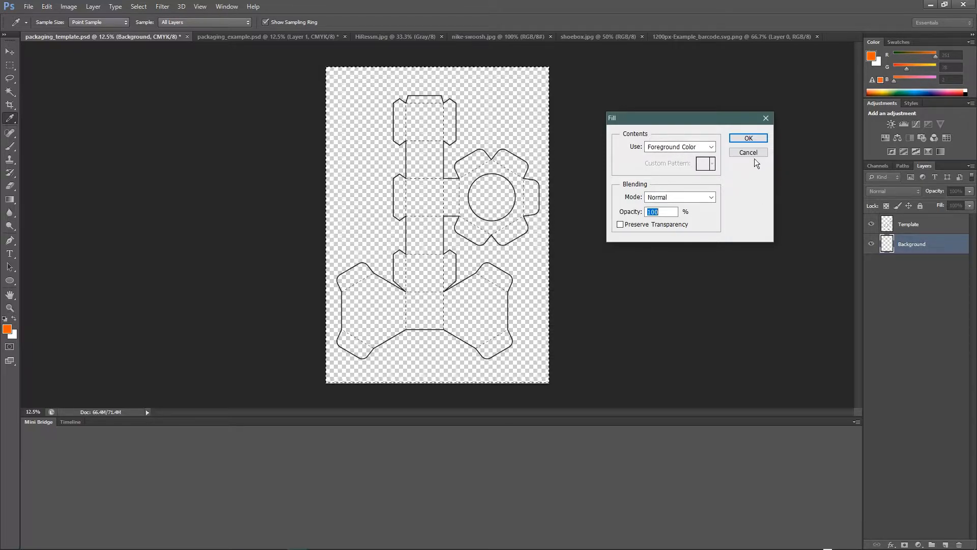
pyautogui.click(752, 139)
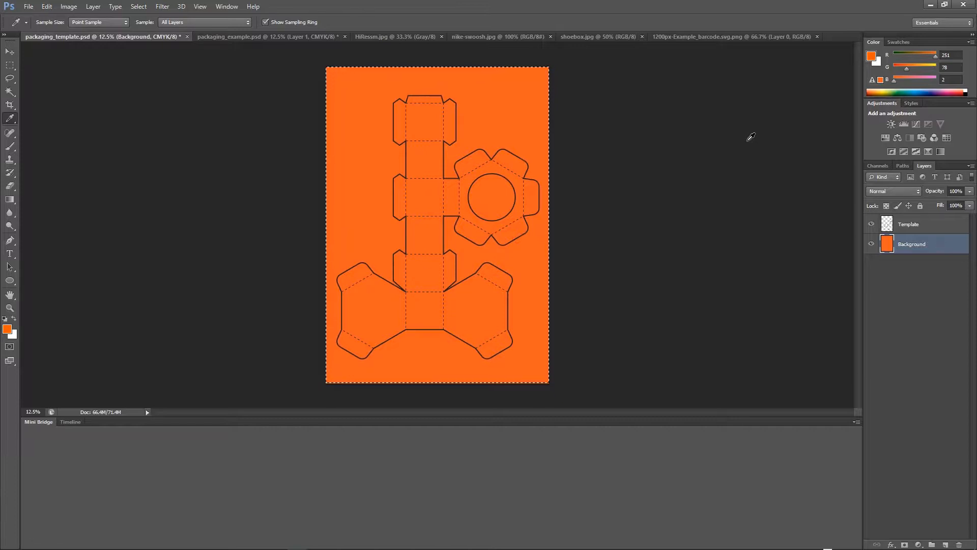
pyautogui.hotkey('ctrl', 'd')
# Rotate the whole canvas 90° clockwise.
pyautogui.hotkey('alt', ']')
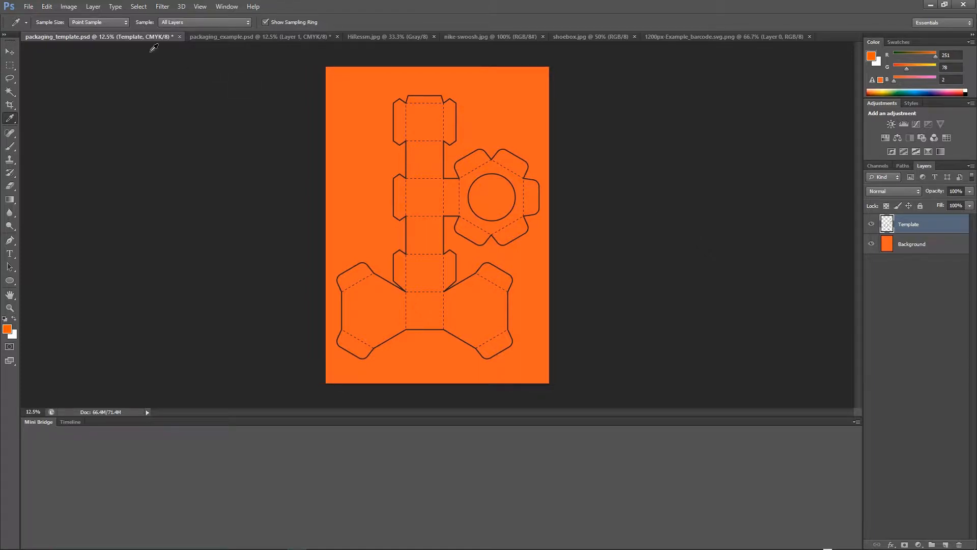
pyautogui.click(71, 7)
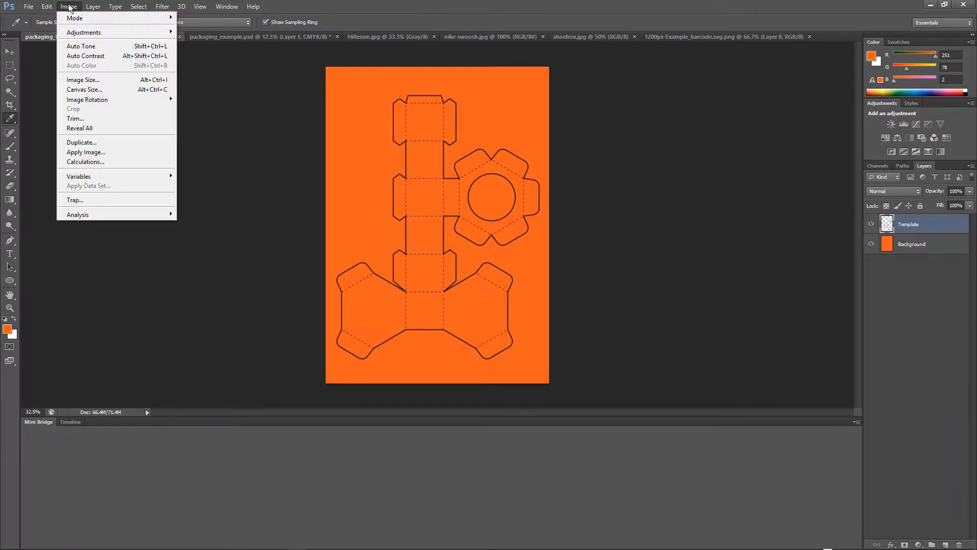
pyautogui.moveTo(93, 105)
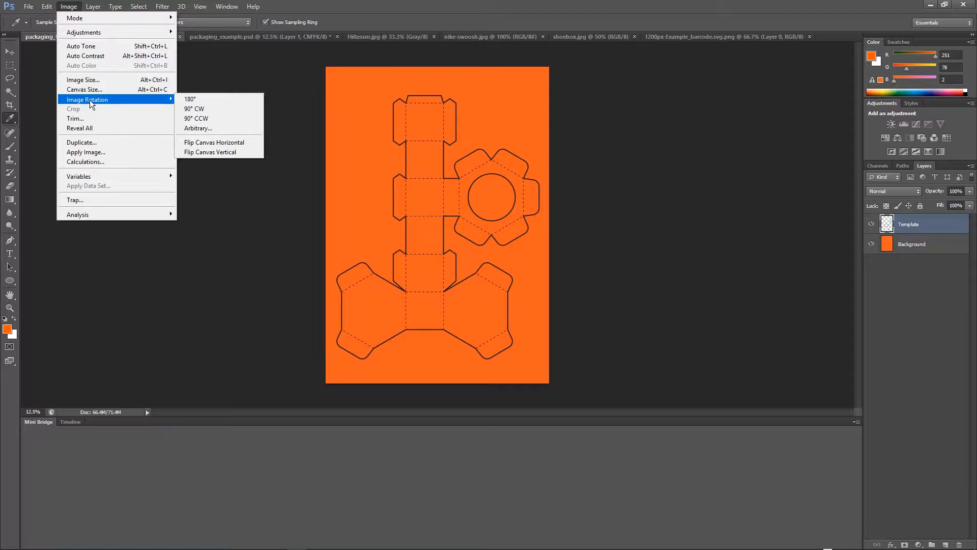
pyautogui.click(212, 111)
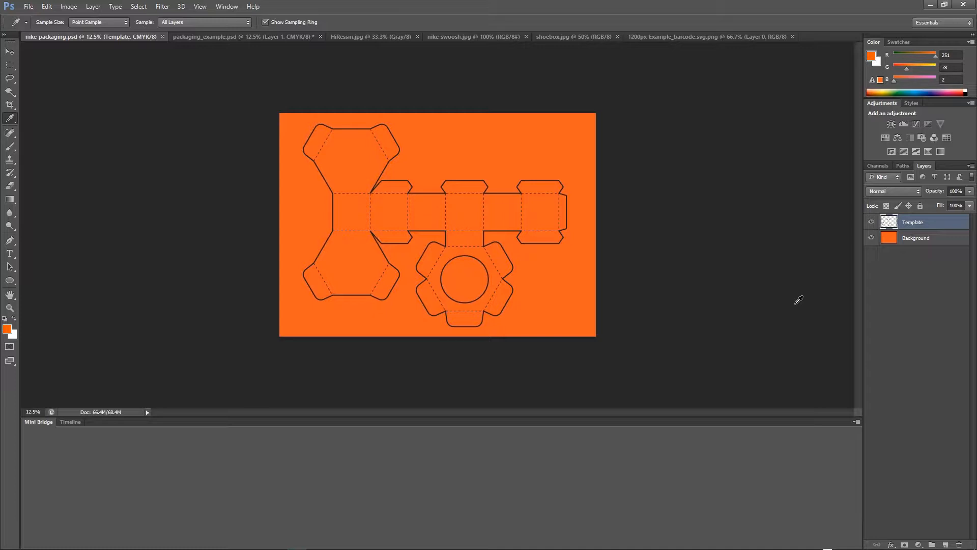
# Save the document as nike-packaging in Photoshop format with Maximize Compatibility on.
pyautogui.click(29, 6)
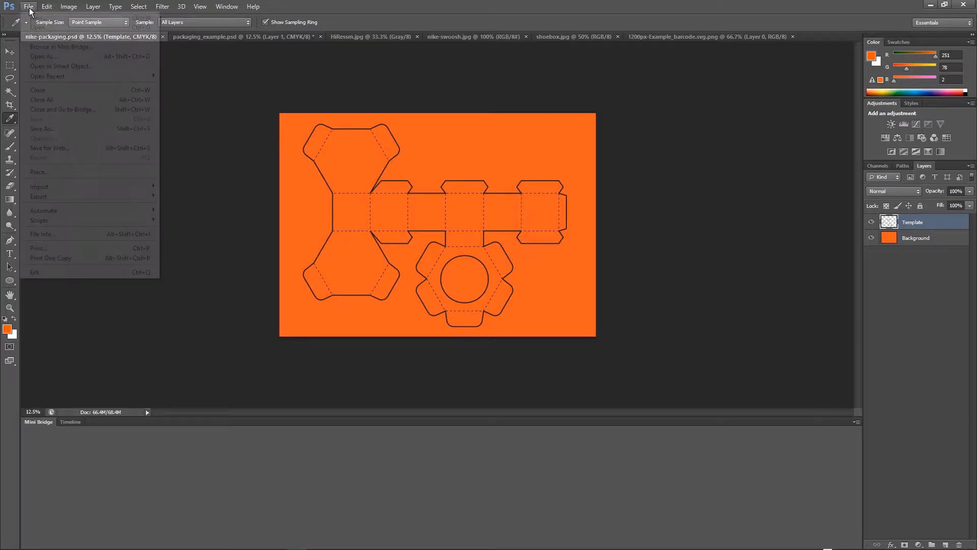
pyautogui.click(52, 129)
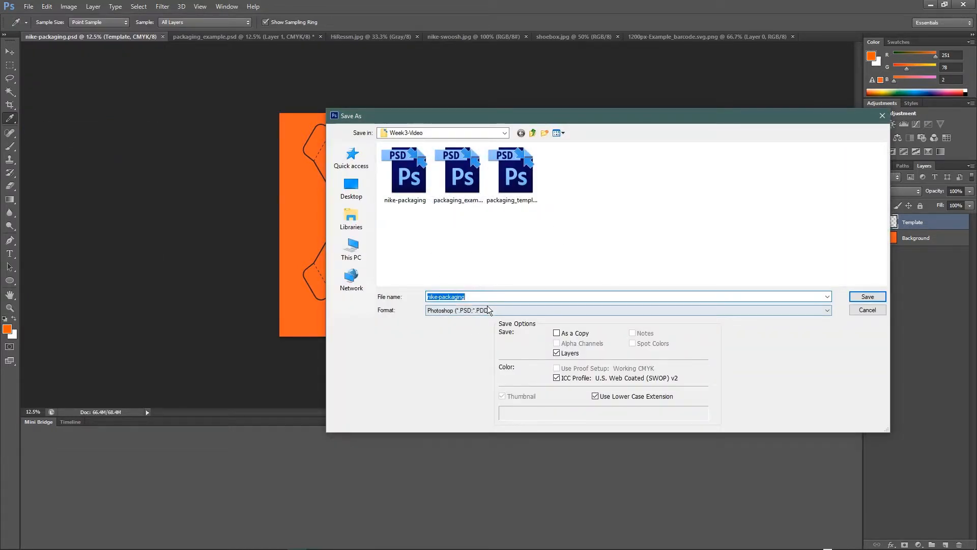
pyautogui.click(868, 298)
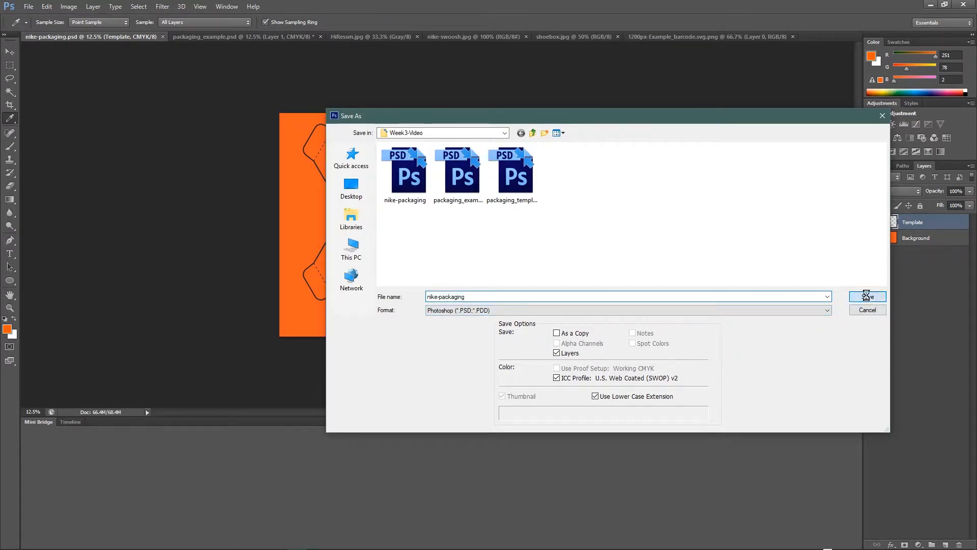
pyautogui.click(475, 201)
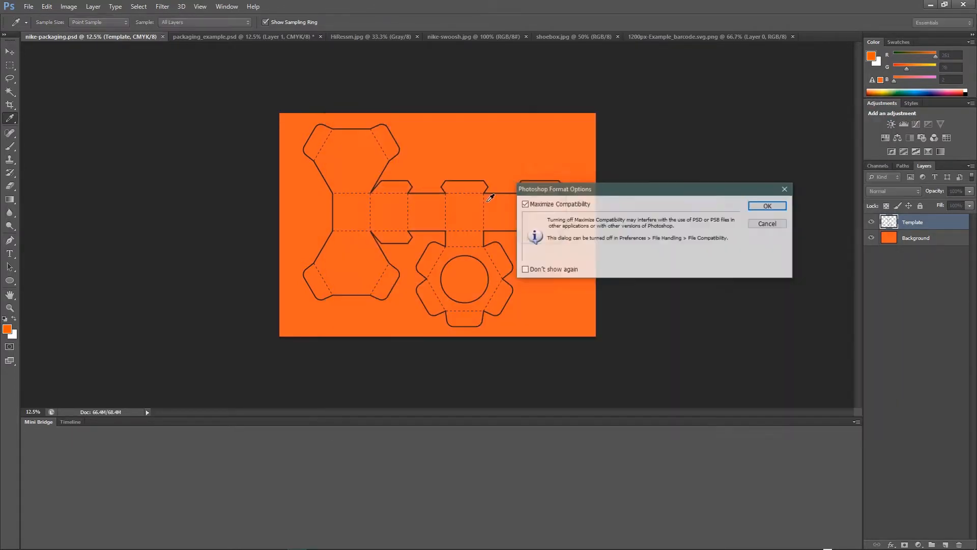
pyautogui.click(768, 205)
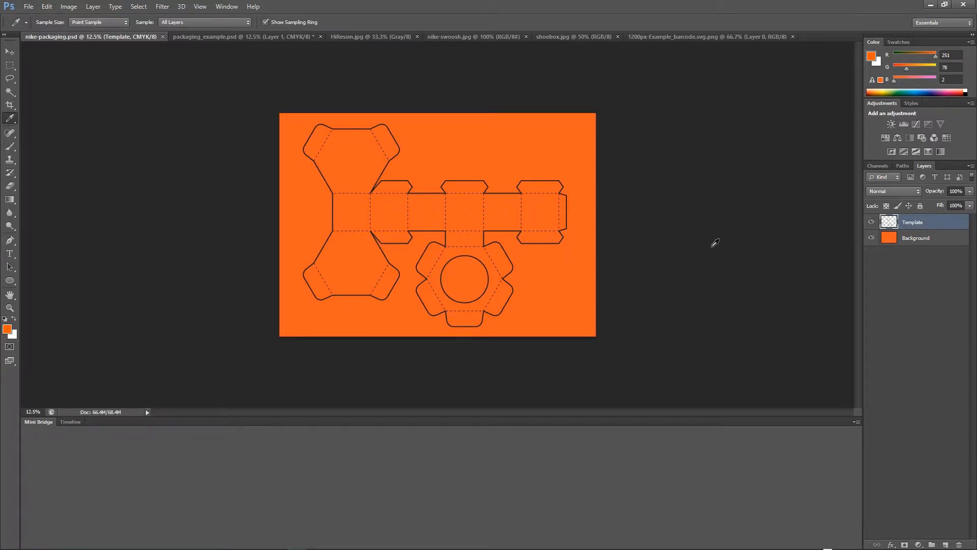
# Copy the whole Nike swoosh image and paste it into the nike-packaging document.
pyautogui.click(484, 36)
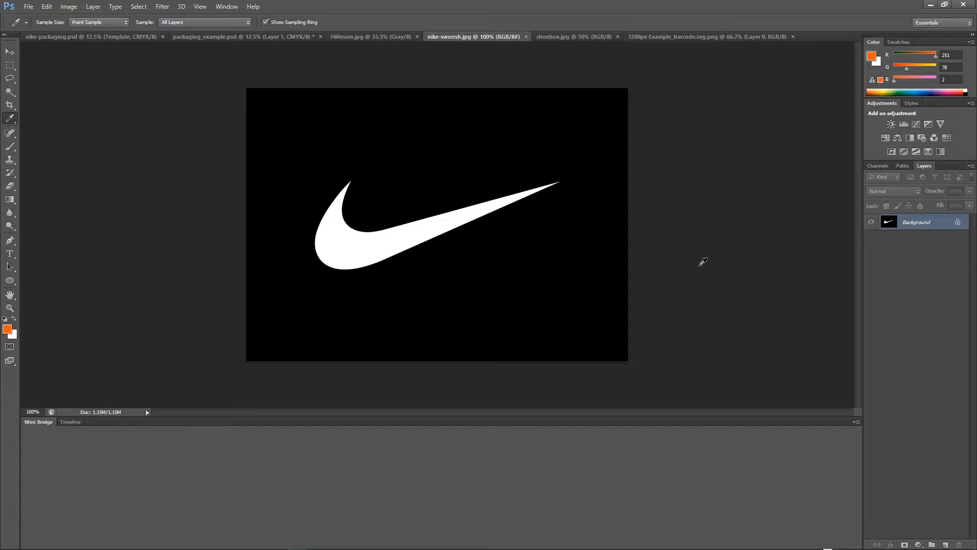
pyautogui.hotkey('ctrl', 'a')
pyautogui.click(140, 37)
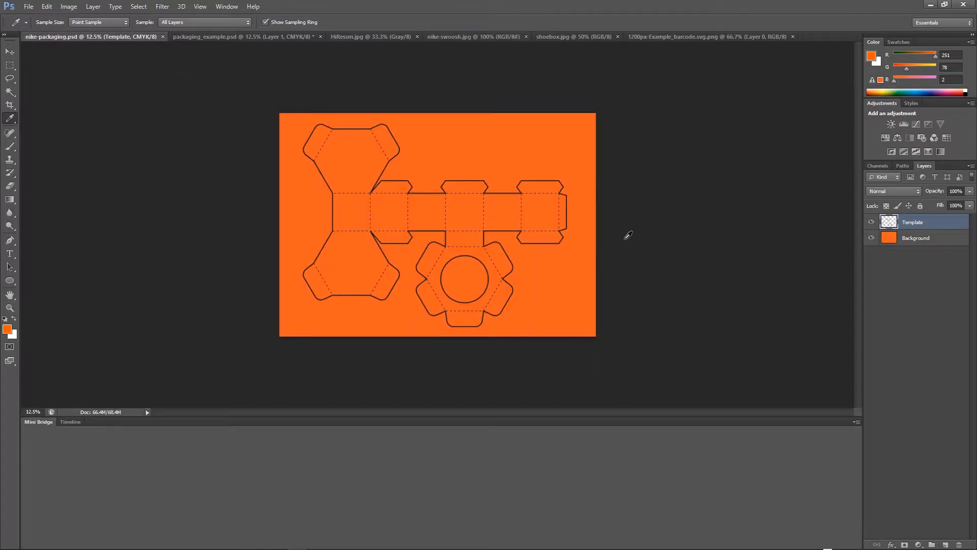
pyautogui.hotkey('ctrl', 'v')
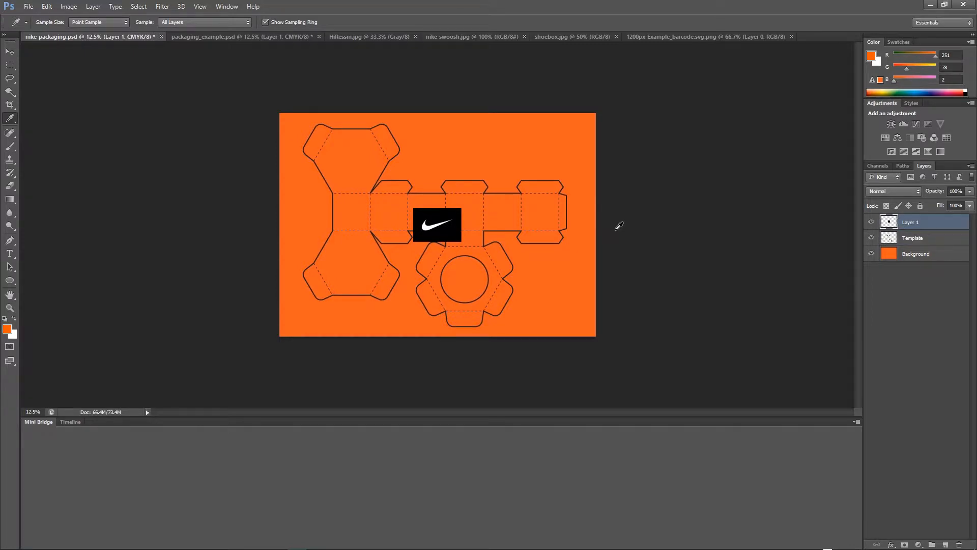
# Move the pasted swoosh onto the lower-left hexagonal panel of the box net.
pyautogui.press('v')
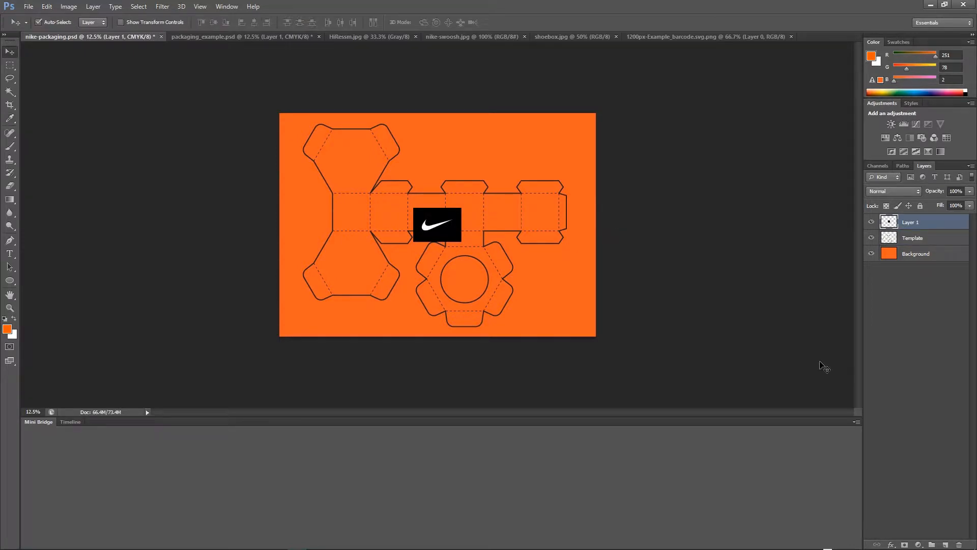
pyautogui.hotkey('ctrl', '+')
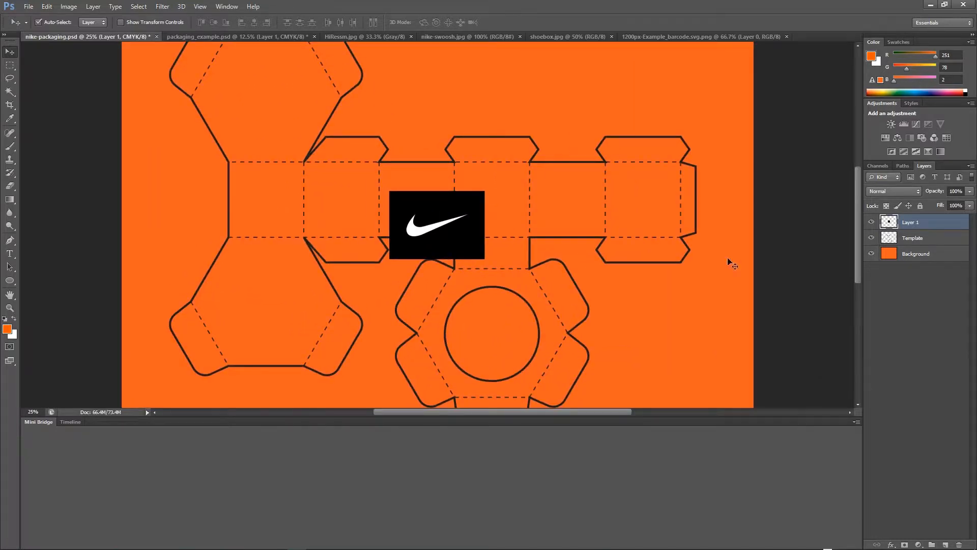
pyautogui.moveTo(461, 232); pyautogui.dragTo(291, 312)
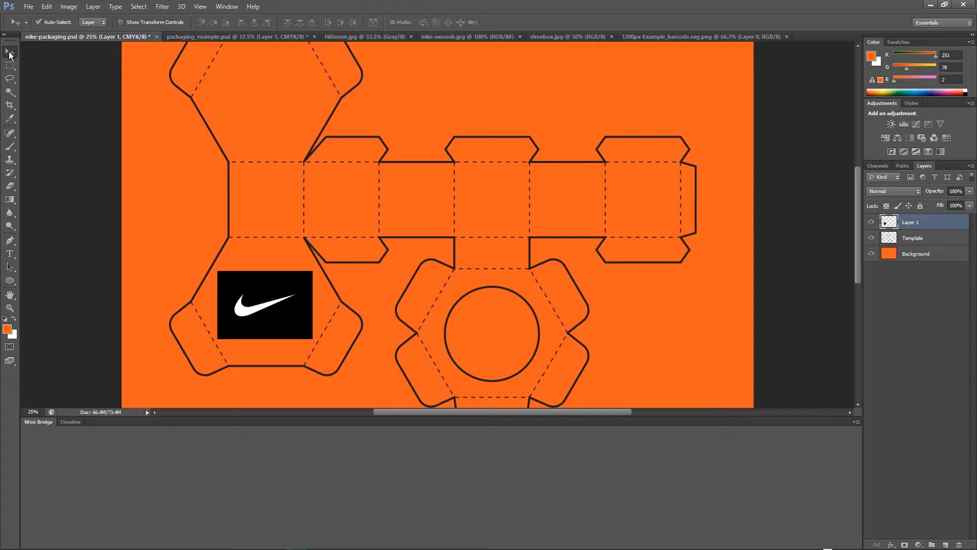
# Remove the black background from around the pasted swoosh using the Magic Wand.
pyautogui.click(10, 91)
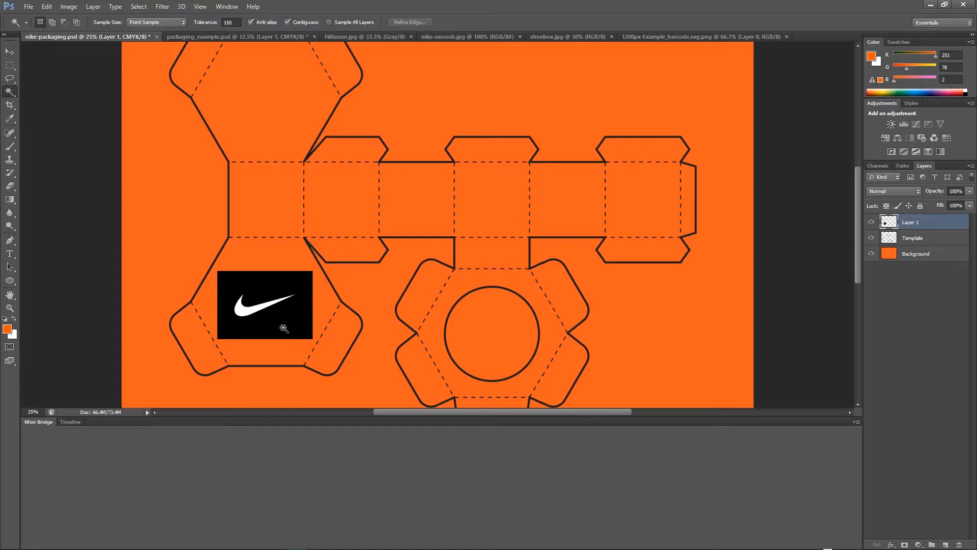
pyautogui.click(282, 288)
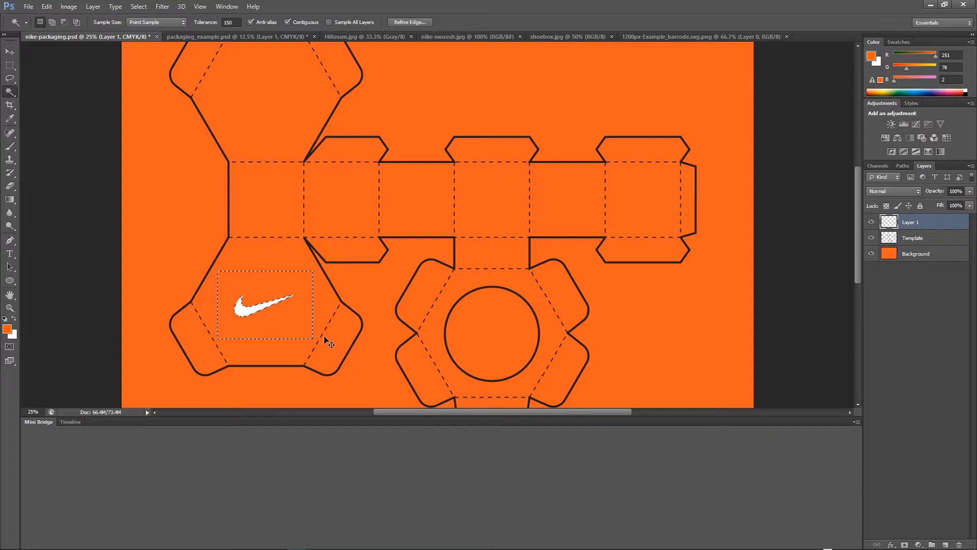
pyautogui.hotkey('ctrl', 'd')
pyautogui.press('v')
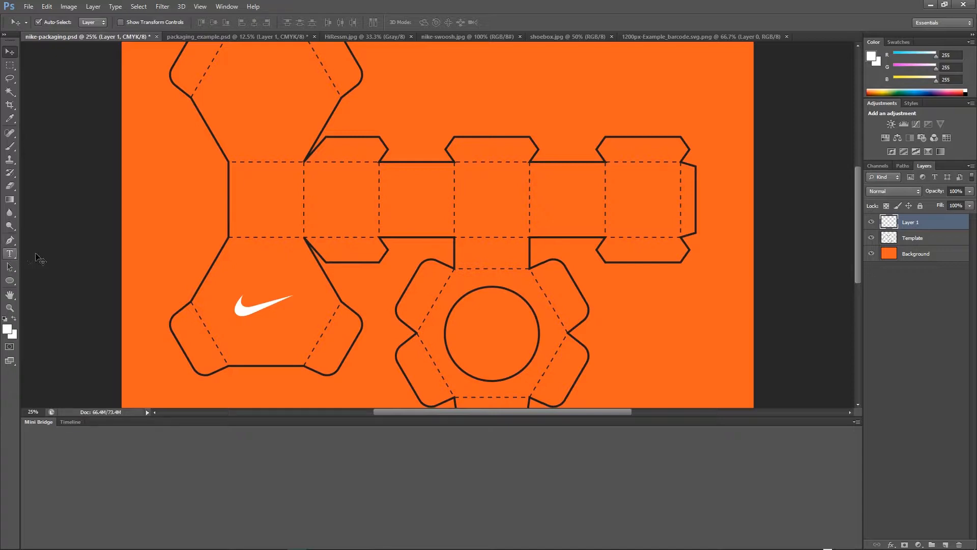
# Add the text AUDIO in white just below the swoosh on the lower-left hexagonal panel.
pyautogui.click(10, 254)
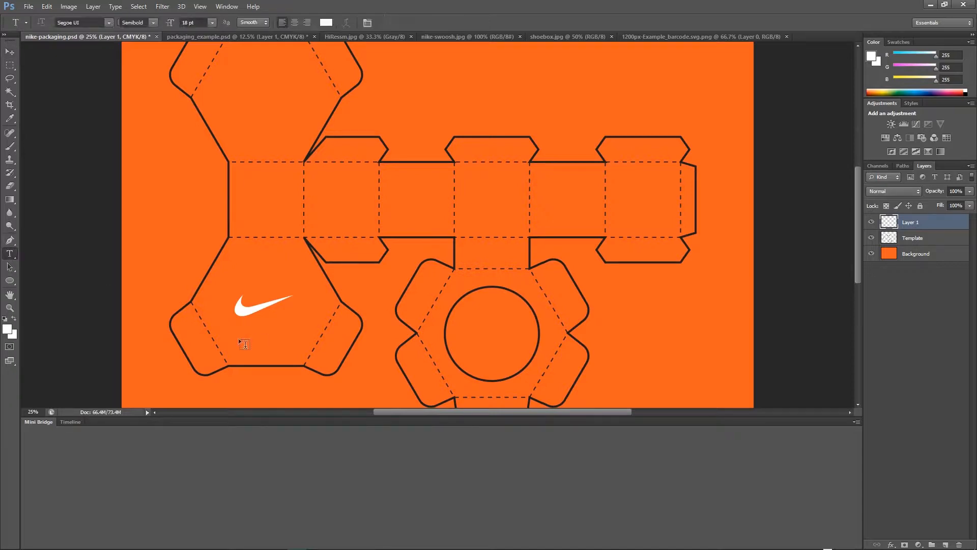
pyautogui.click(325, 23)
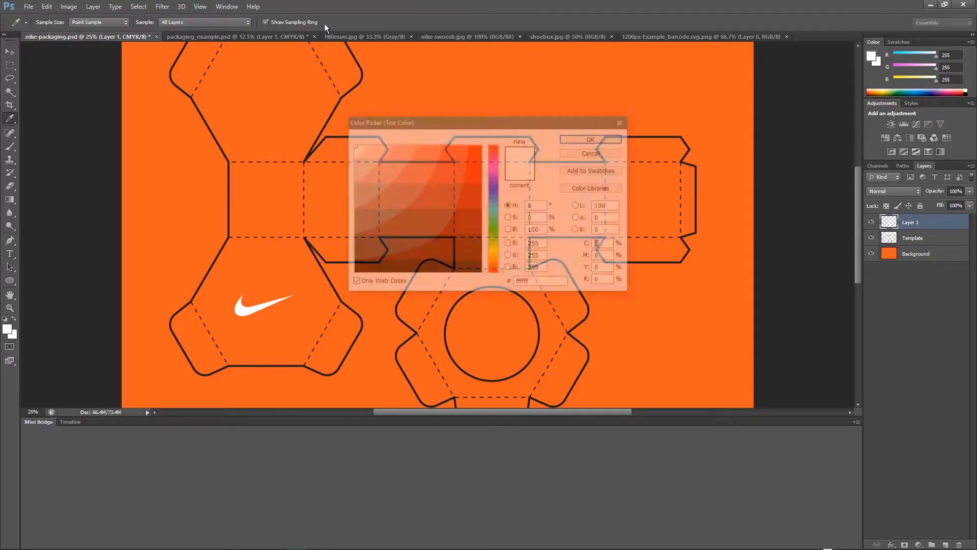
pyautogui.click(575, 142)
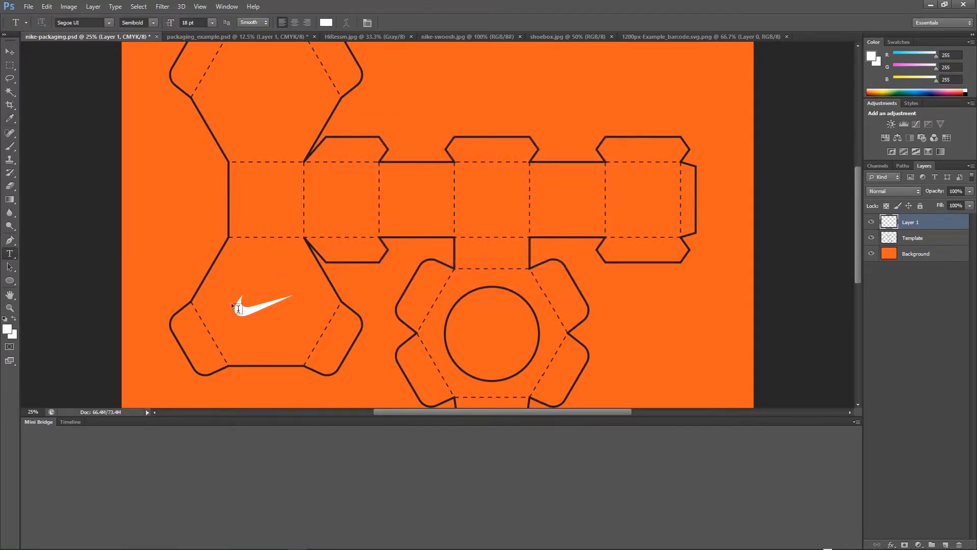
pyautogui.click(257, 326)
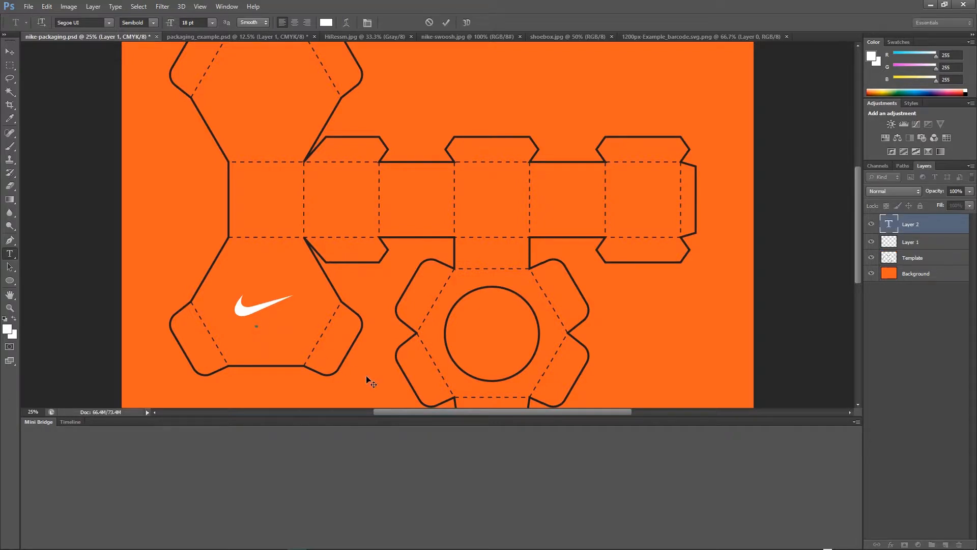
pyautogui.write('AUDIO')
pyautogui.click(10, 52)
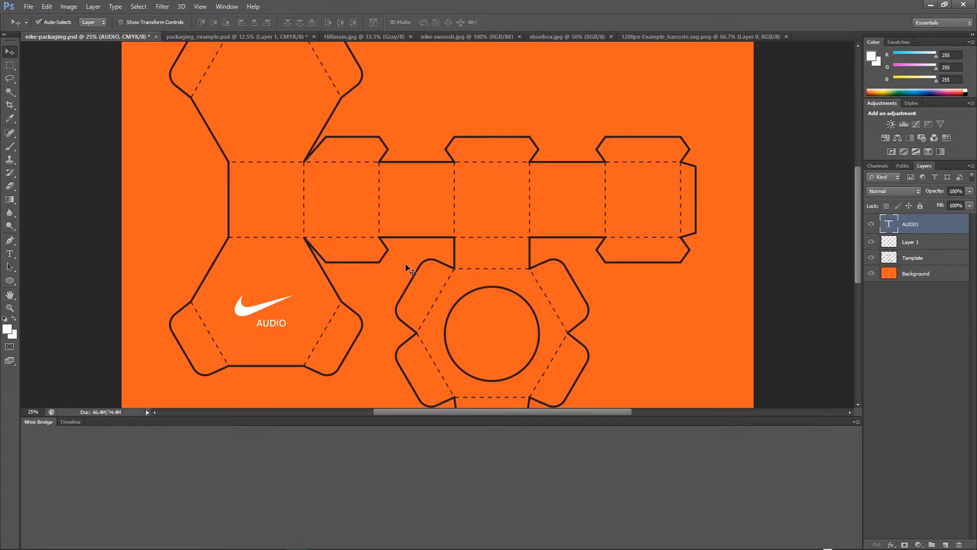
# Nudge the AUDIO text slightly left and up to centre it under the swoosh.
pyautogui.hotkey('shift', 'Left')
pyautogui.hotkey('shift', 'Left')
pyautogui.hotkey('shift', 'Left')
pyautogui.hotkey('shift', 'Left')
pyautogui.hotkey('shift', 'Left')
pyautogui.hotkey('shift', 'Left')
pyautogui.hotkey('shift', 'Left')
pyautogui.hotkey('shift', 'Left')
pyautogui.hotkey('shift', 'Left')
pyautogui.hotkey('shift', 'Left')
pyautogui.hotkey('shift', 'Left')
pyautogui.hotkey('shift', 'Left')
pyautogui.hotkey('shift', 'Left')
pyautogui.hotkey('shift', 'Left')
pyautogui.hotkey('shift', 'Left')
pyautogui.hotkey('shift', 'Up')
pyautogui.hotkey('shift', 'Right')
# Copy the white sound wave from the sound-waves image, selecting its background and inverting, and paste it into the packaging document.
pyautogui.click(291, 249)
pyautogui.press('w')
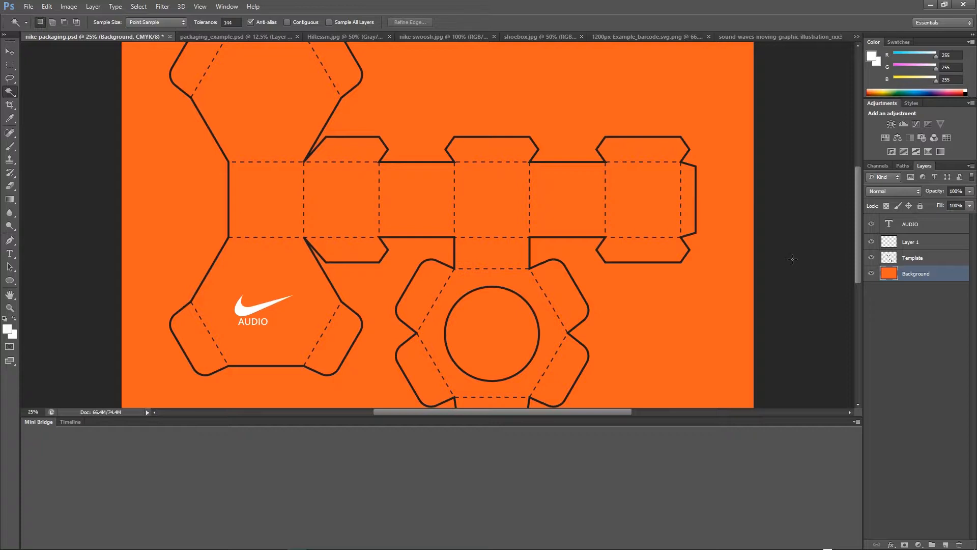
pyautogui.click(798, 38)
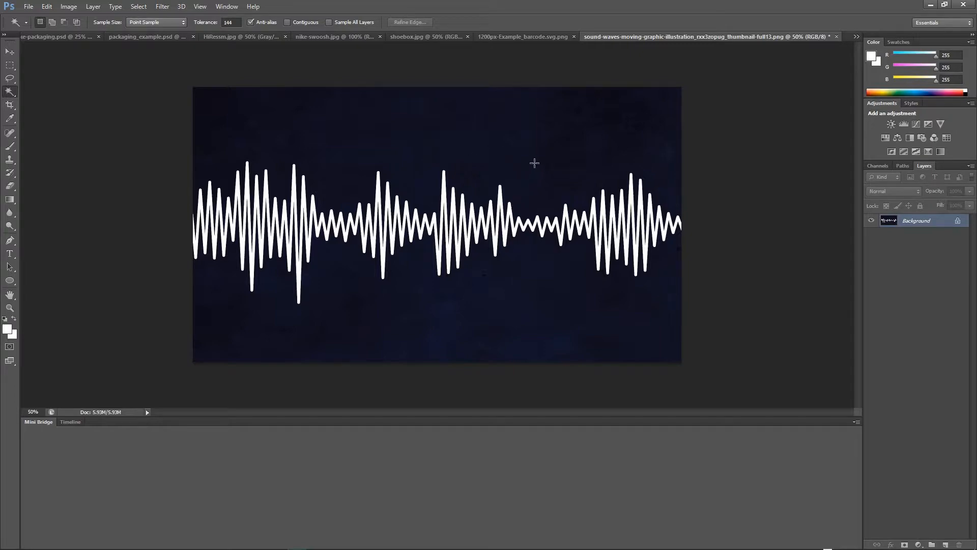
pyautogui.click(480, 137)
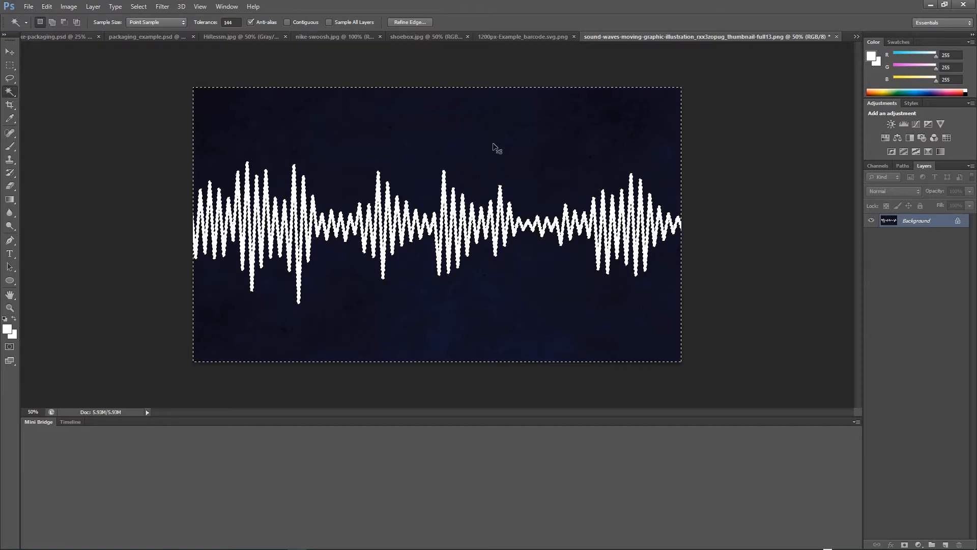
pyautogui.hotkey('ctrl', 'shift', 'i')
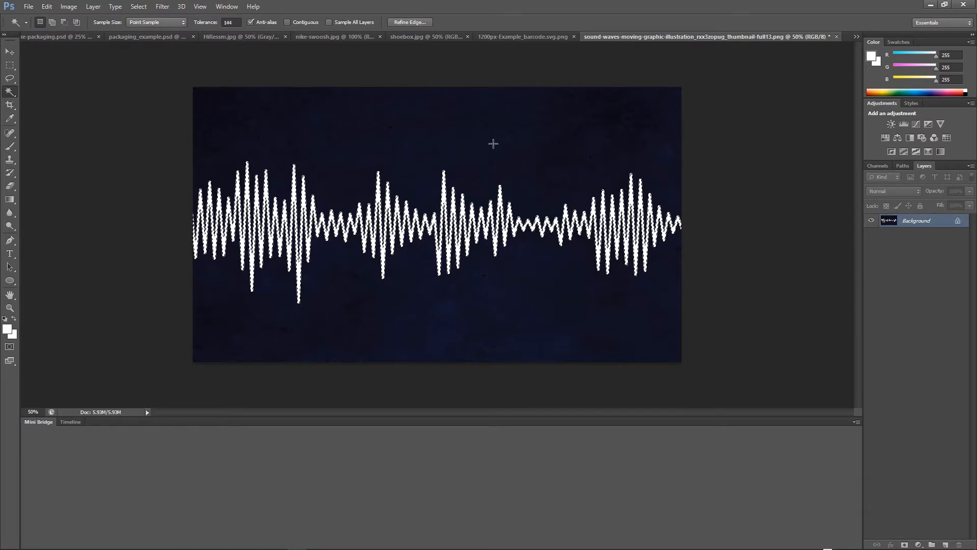
pyautogui.hotkey('ctrl', 'd')
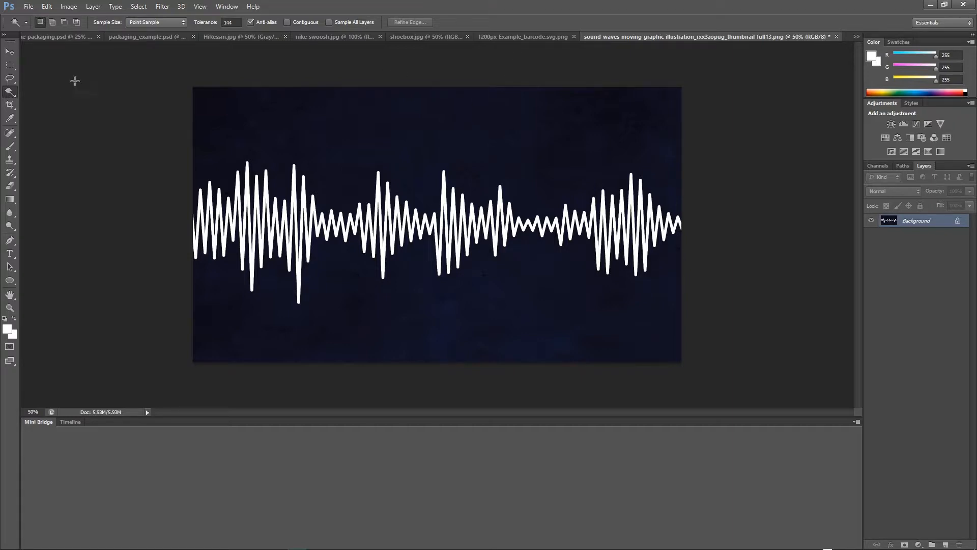
pyautogui.click(57, 38)
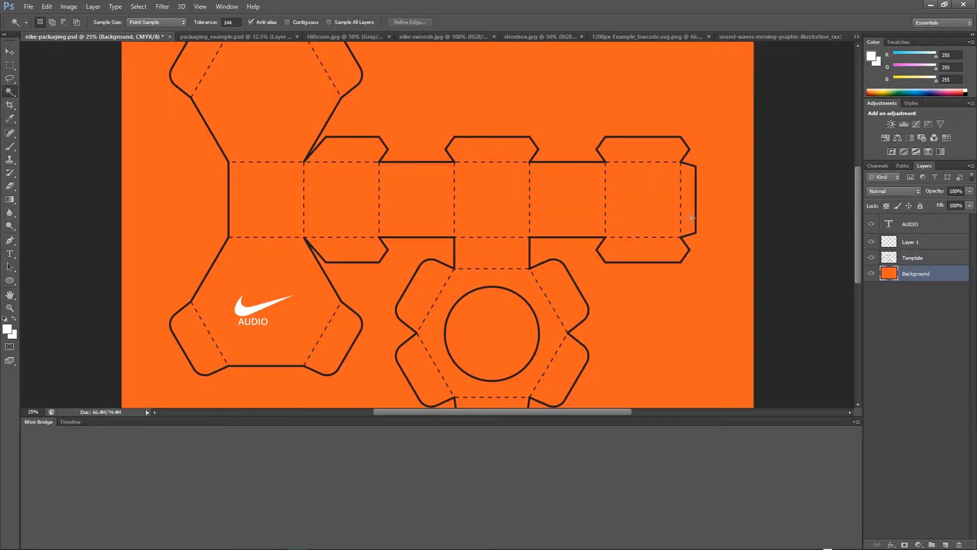
pyautogui.click(914, 225)
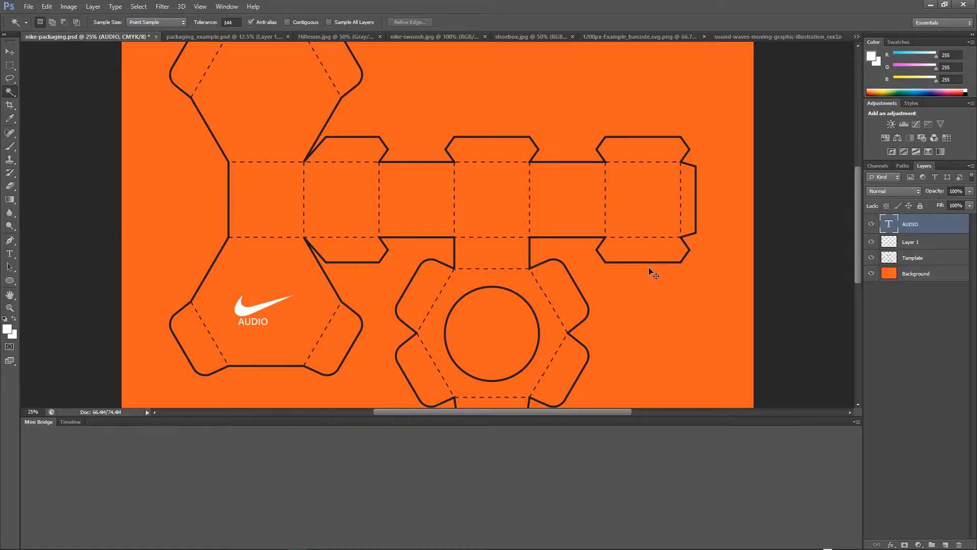
pyautogui.hotkey('ctrl', 'v')
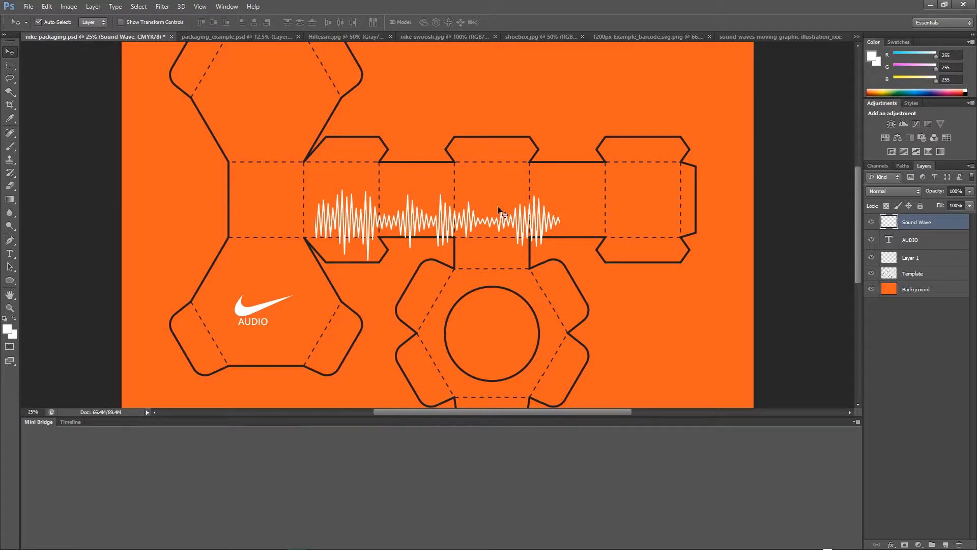
# Scale the sound wave to about 92% at the left end of the side-panel strip and duplicate it across the remaining panels.
pyautogui.moveTo(347, 238); pyautogui.dragTo(258, 216)
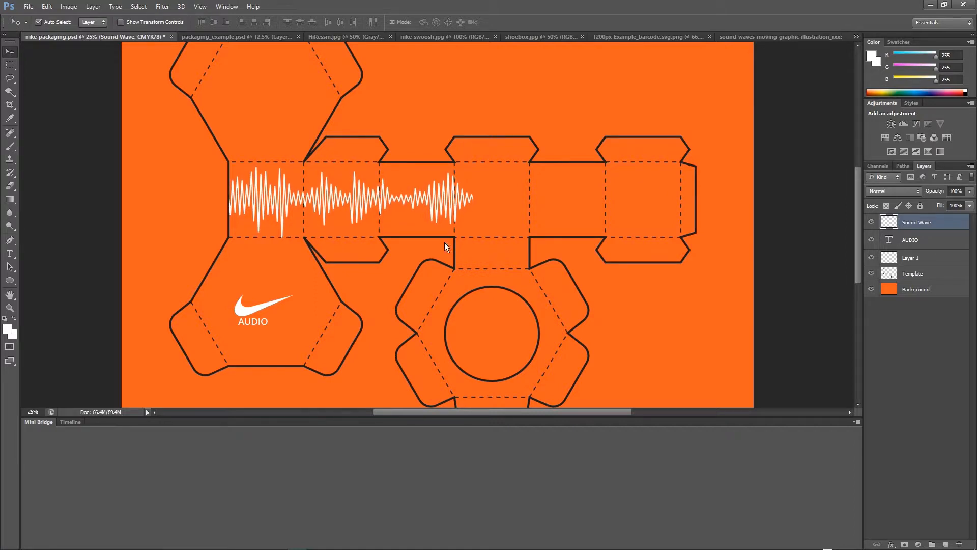
pyautogui.hotkey('ctrl', 't')
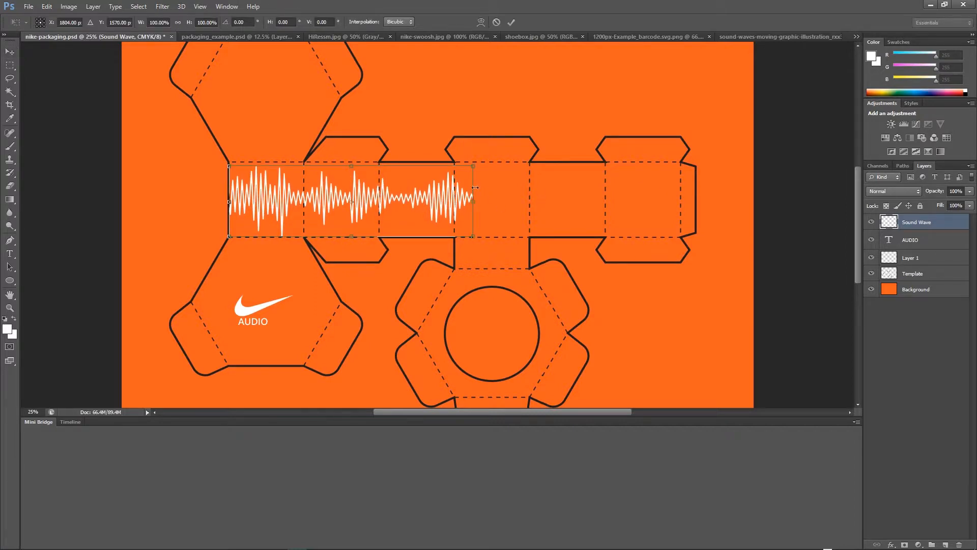
pyautogui.moveTo(474, 165); pyautogui.dragTo(454, 174)
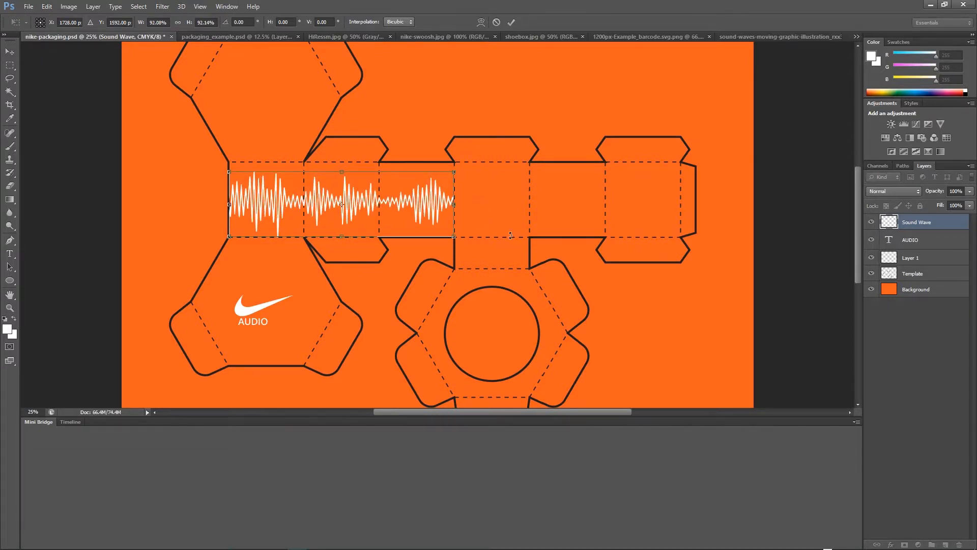
pyautogui.press('Return')
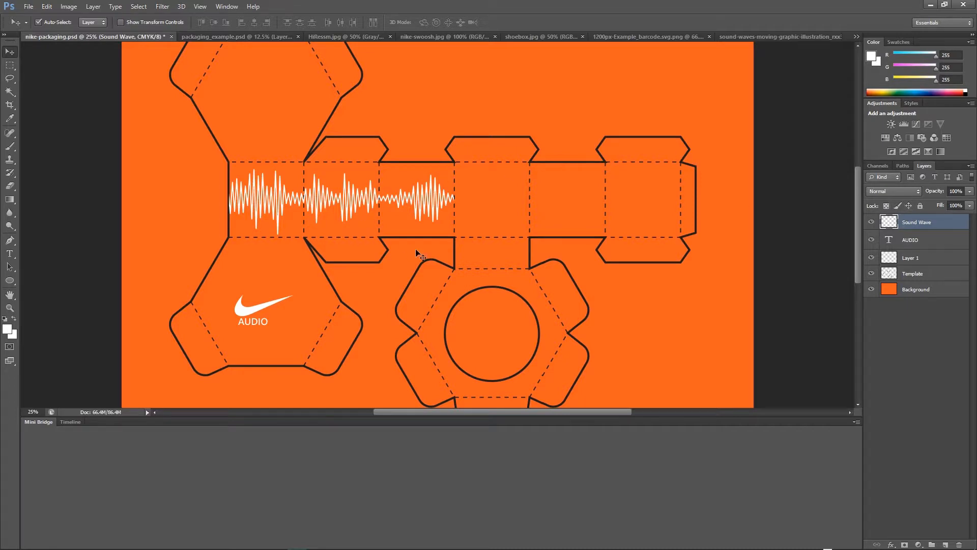
pyautogui.moveTo(434, 208); pyautogui.dragTo(660, 212)
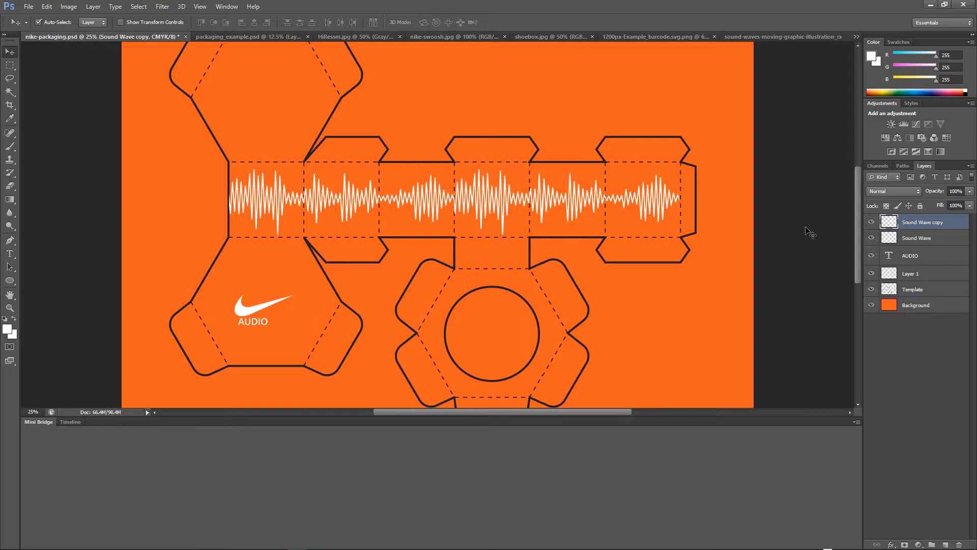
# Copy the barcode image into the packaging document and rename its layer Barcode.
pyautogui.click(648, 35)
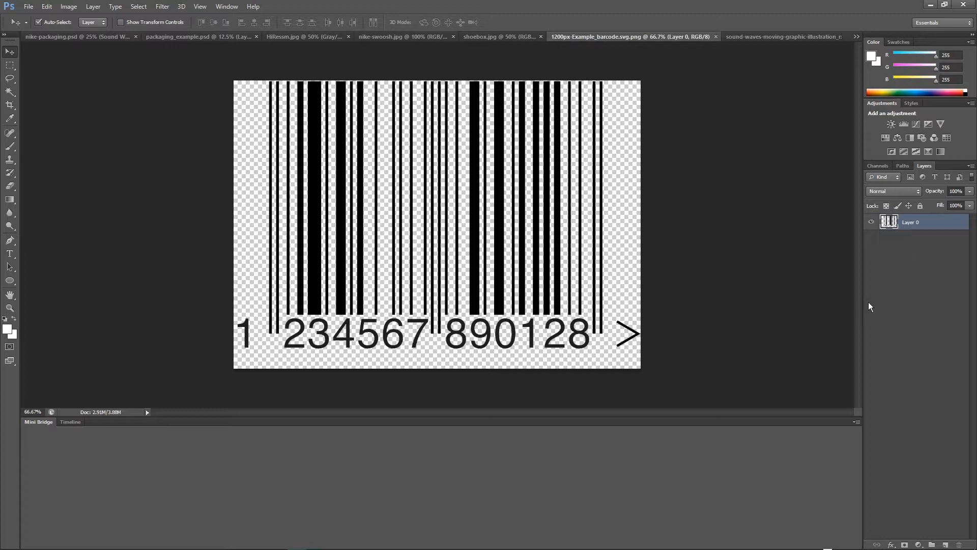
pyautogui.hotkey('ctrl', 'a')
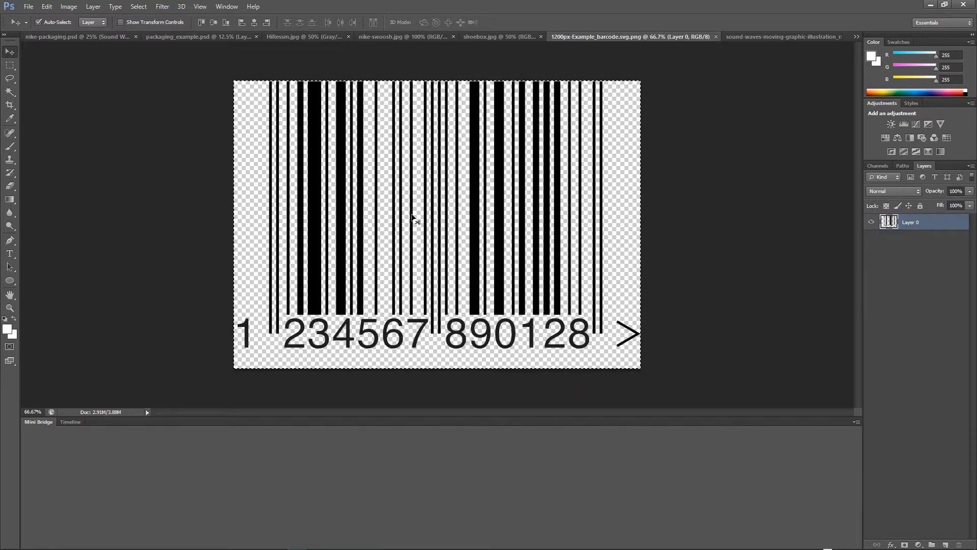
pyautogui.click(99, 40)
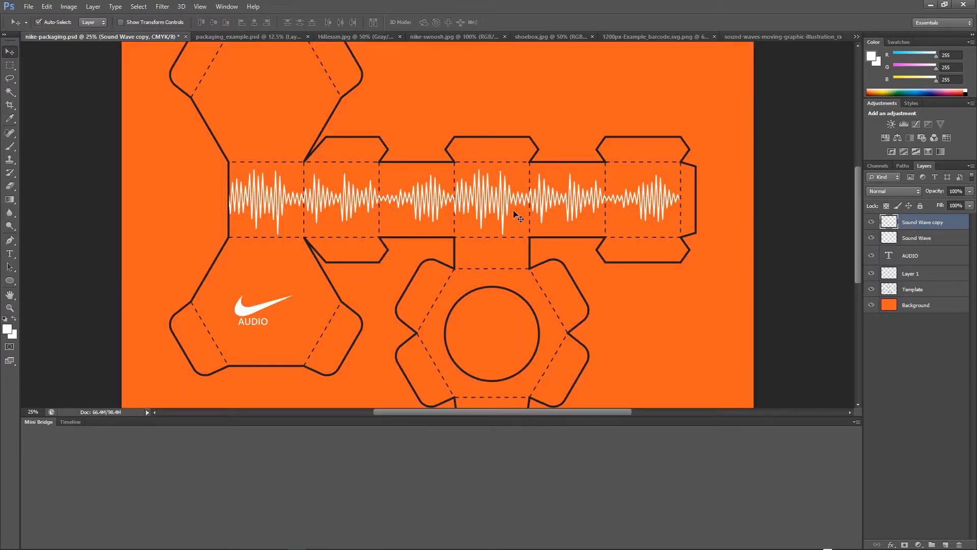
pyautogui.hotkey('ctrl', 'v')
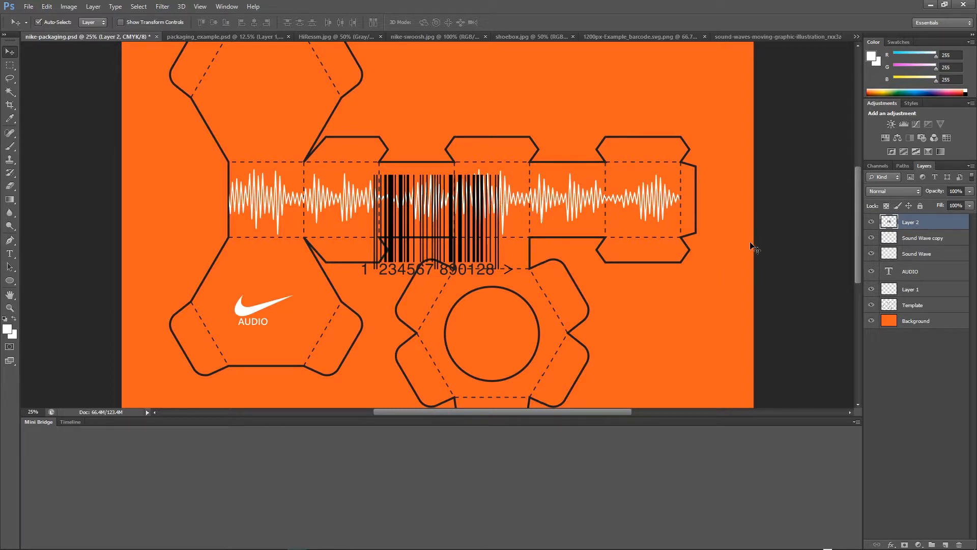
pyautogui.doubleClick(914, 222)
pyautogui.write('Barcode')
pyautogui.press('Return')
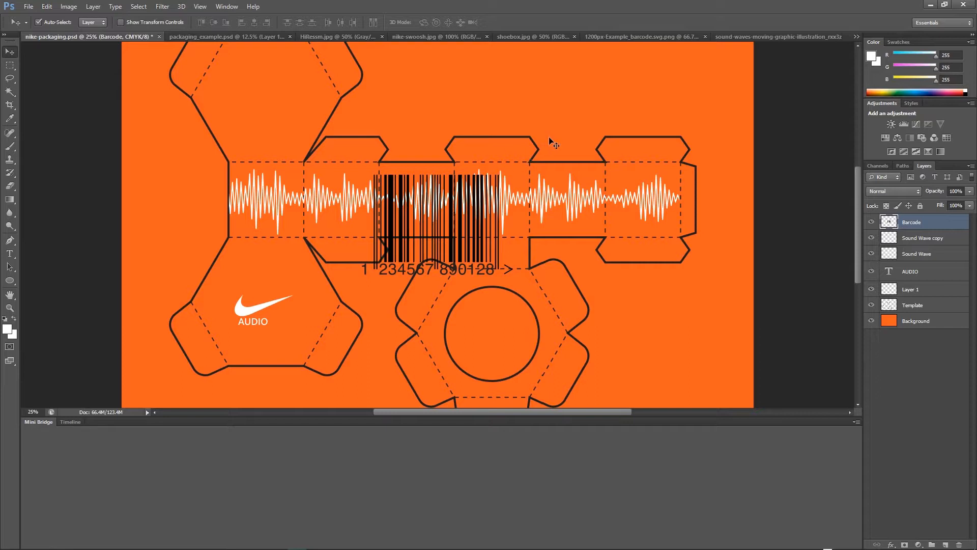
# Move the barcode onto the top hexagonal panel, scale it to about 43%, and nudge it into place.
pyautogui.moveTo(476, 136); pyautogui.dragTo(529, 214)
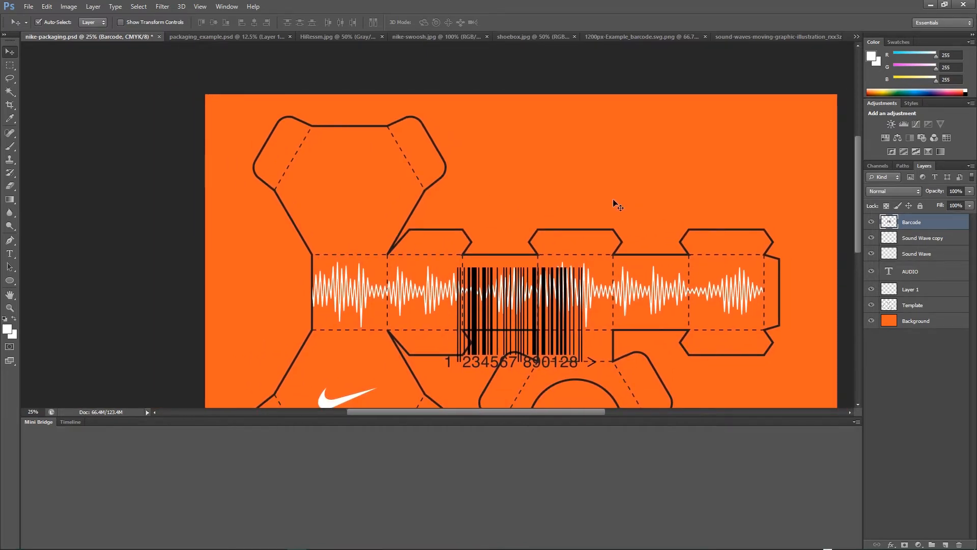
pyautogui.moveTo(546, 338); pyautogui.dragTo(369, 204)
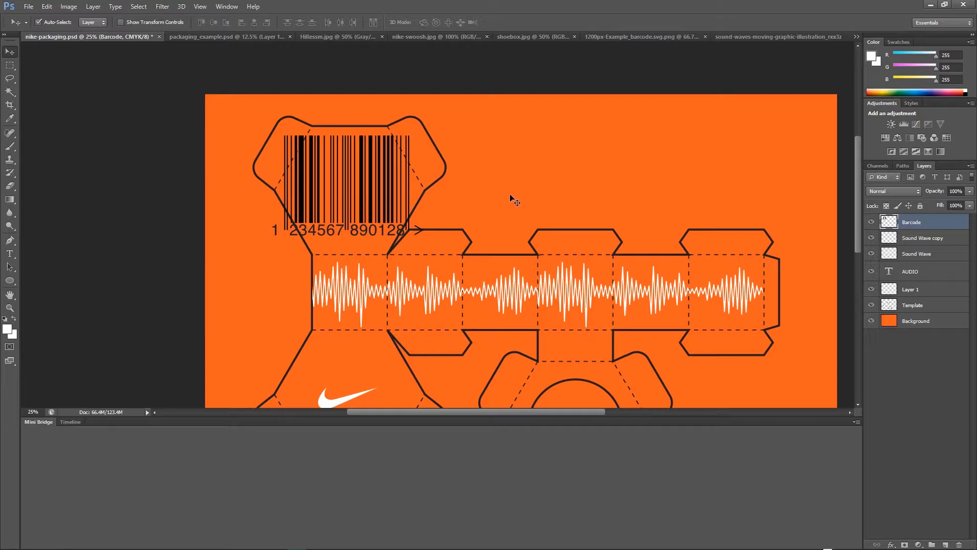
pyautogui.hotkey('ctrl', 't')
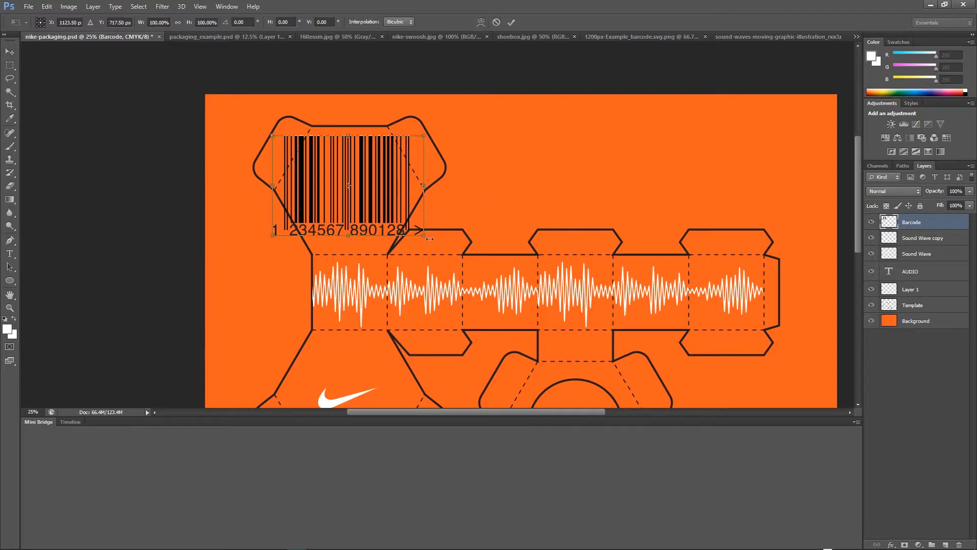
pyautogui.moveTo(424, 235); pyautogui.dragTo(387, 207)
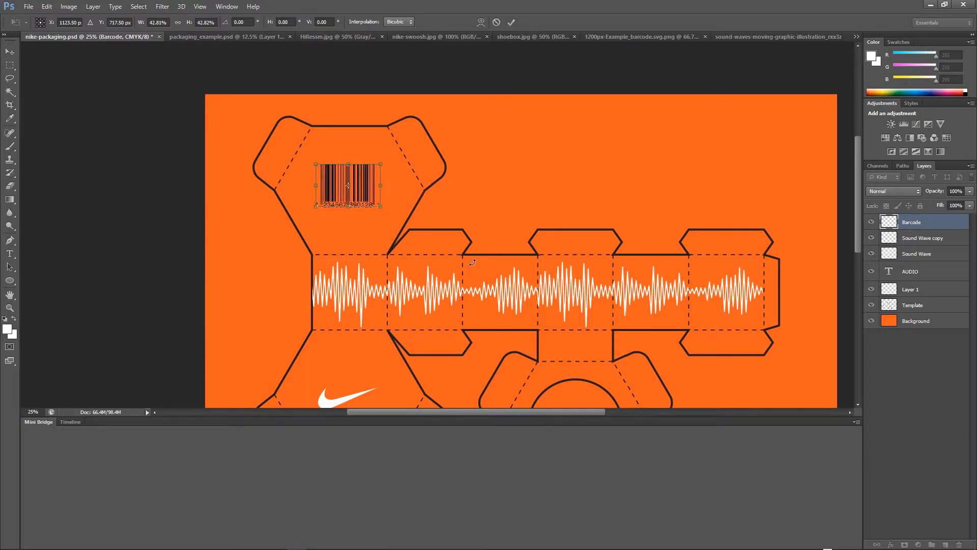
pyautogui.press('Return')
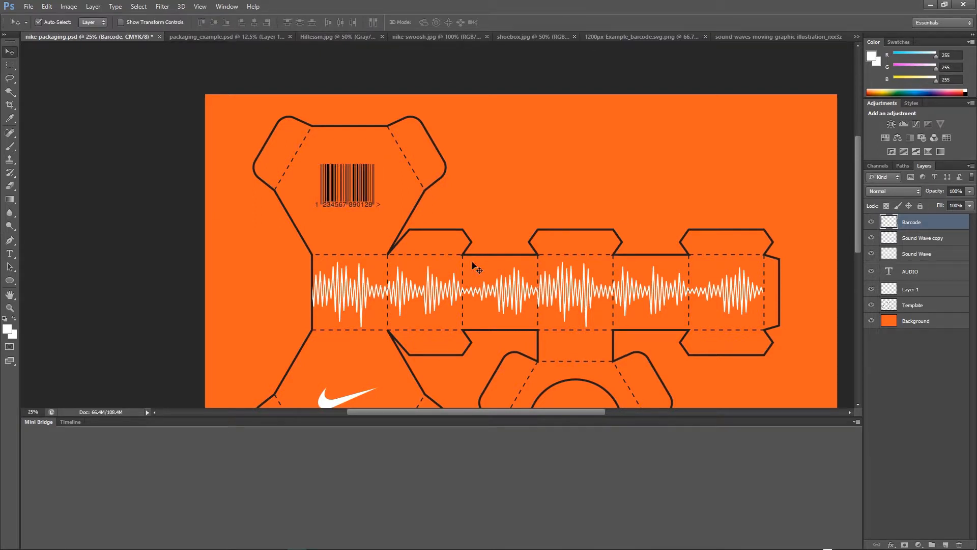
pyautogui.hotkey('shift', 'Right')
pyautogui.hotkey('shift', 'Right')
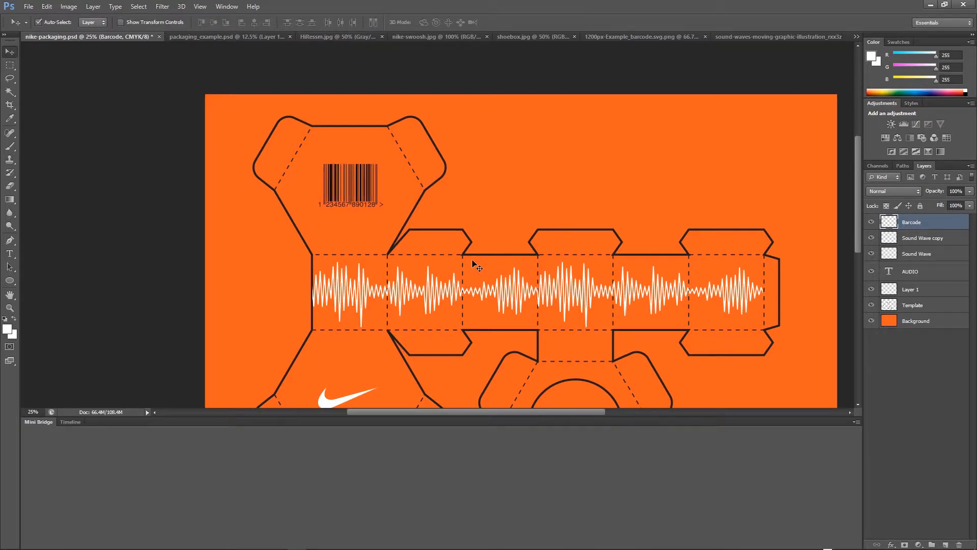
pyautogui.hotkey('shift', 'Down')
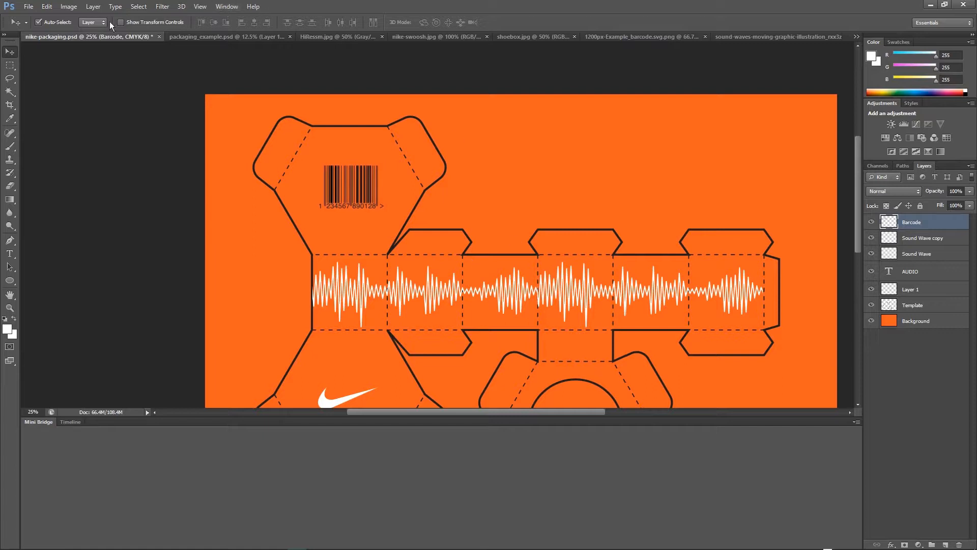
# Delete the upper part of the barcode bars with a rectangular selection to shorten it.
pyautogui.click(10, 65)
pyautogui.moveTo(313, 157); pyautogui.dragTo(405, 191)
pyautogui.press('Delete')
pyautogui.hotkey('ctrl', 'd')
pyautogui.press('v')
# Nudge the shortened barcode up and slightly right on the top panel.
pyautogui.hotkey('shift', 'Up')
pyautogui.hotkey('shift', 'Up')
pyautogui.hotkey('shift', 'Up')
pyautogui.hotkey('shift', 'Up')
pyautogui.hotkey('shift', 'Up')
pyautogui.hotkey('shift', 'Up')
pyautogui.hotkey('shift', 'Up')
pyautogui.hotkey('shift', 'Up')
pyautogui.hotkey('shift', 'Up')
pyautogui.hotkey('shift', 'Up')
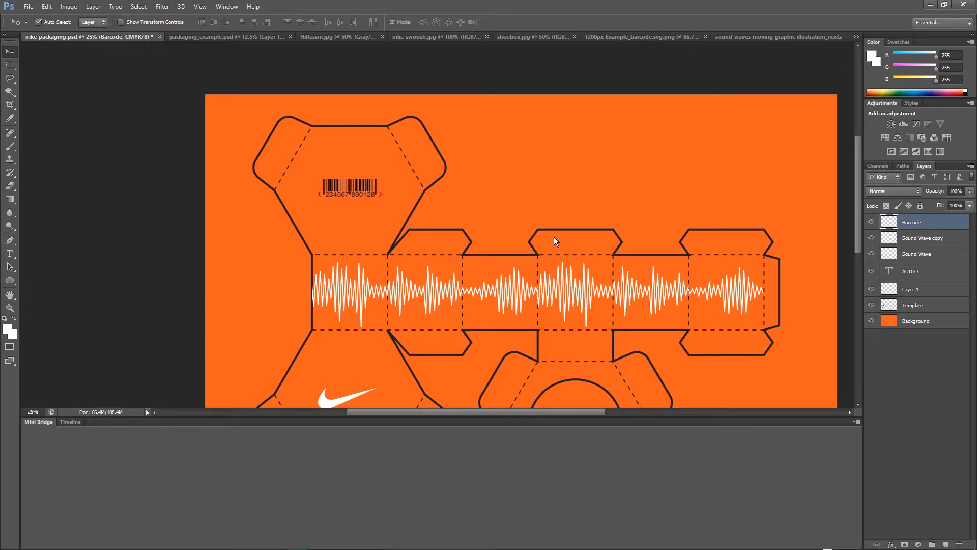
pyautogui.hotkey('shift', 'Right')
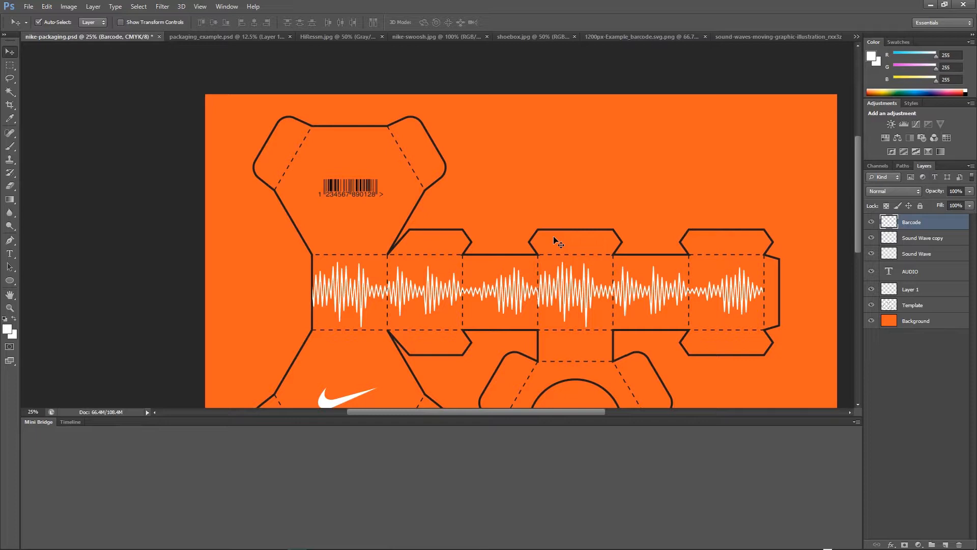
# Apply Levels to the barcode layer, setting the black input level to 198.
pyautogui.scroll(1, 365, 176)
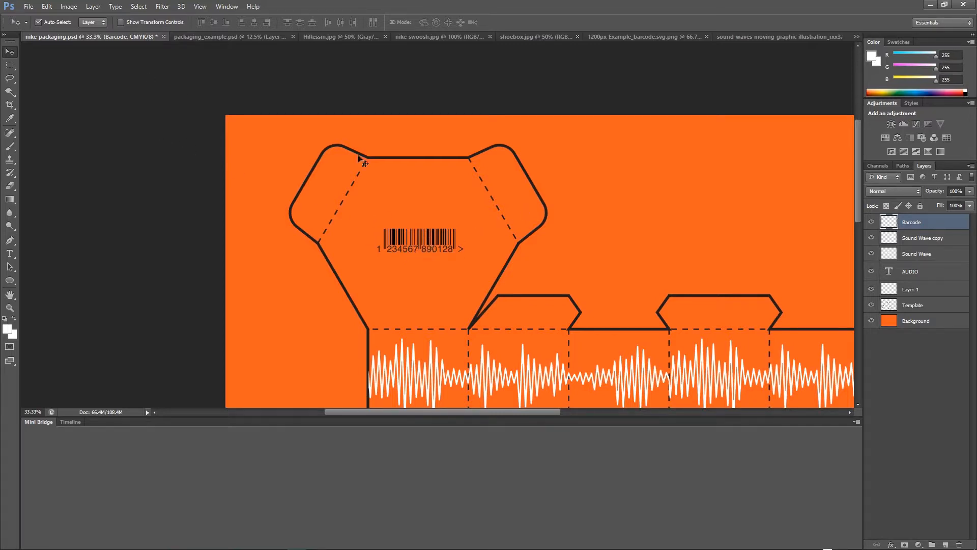
pyautogui.click(69, 7)
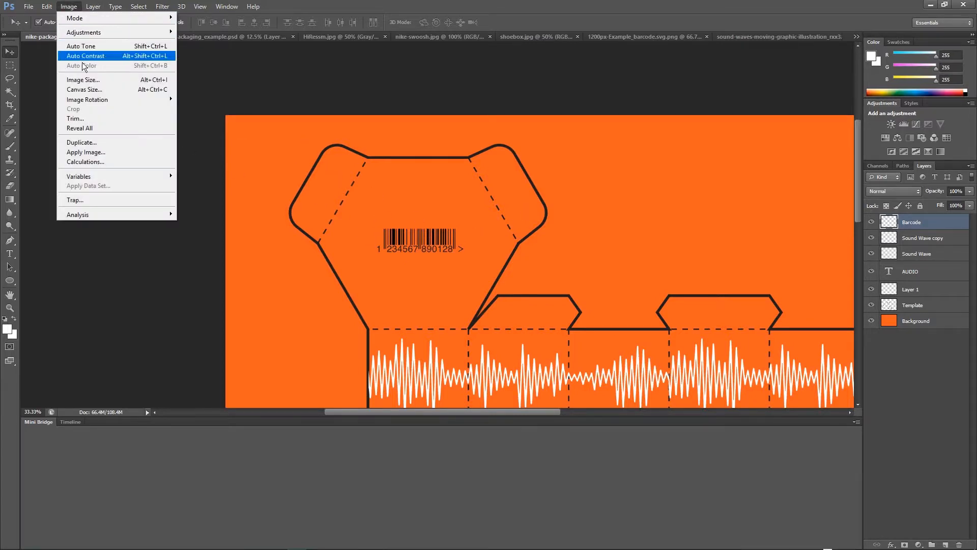
pyautogui.moveTo(88, 32)
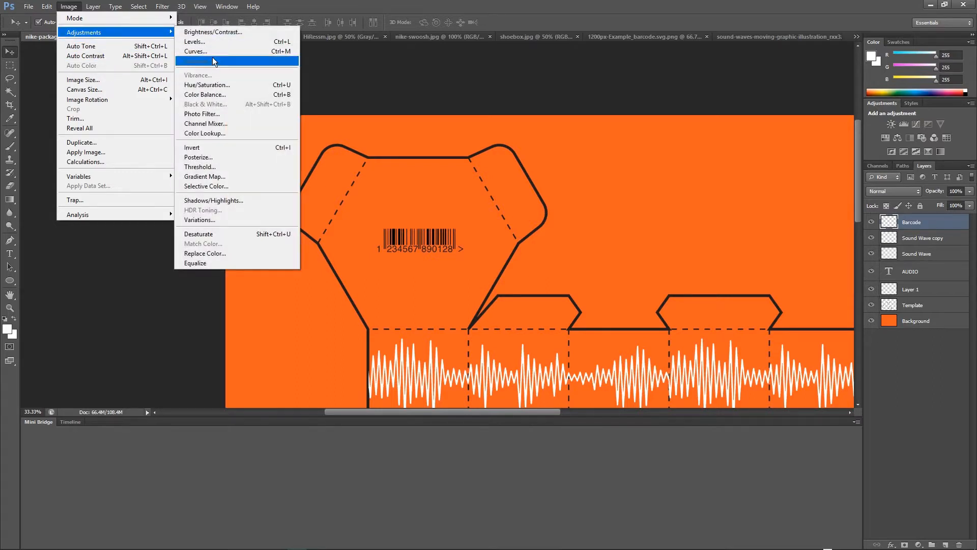
pyautogui.click(210, 41)
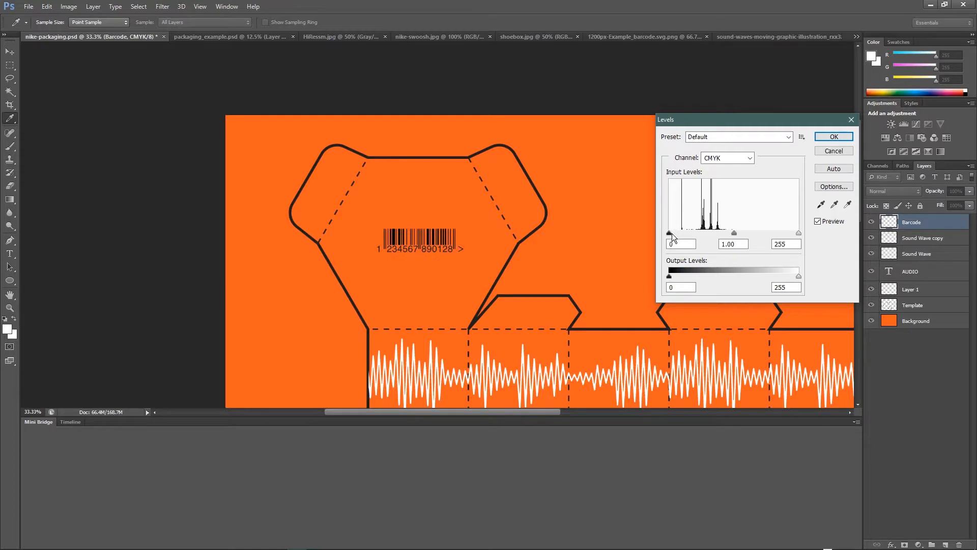
pyautogui.moveTo(671, 238); pyautogui.dragTo(769, 234)
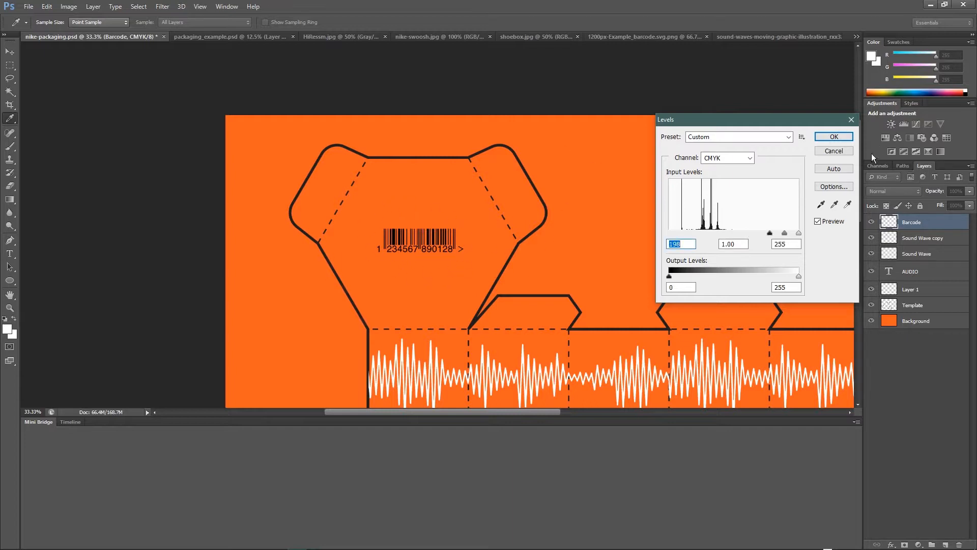
pyautogui.click(834, 137)
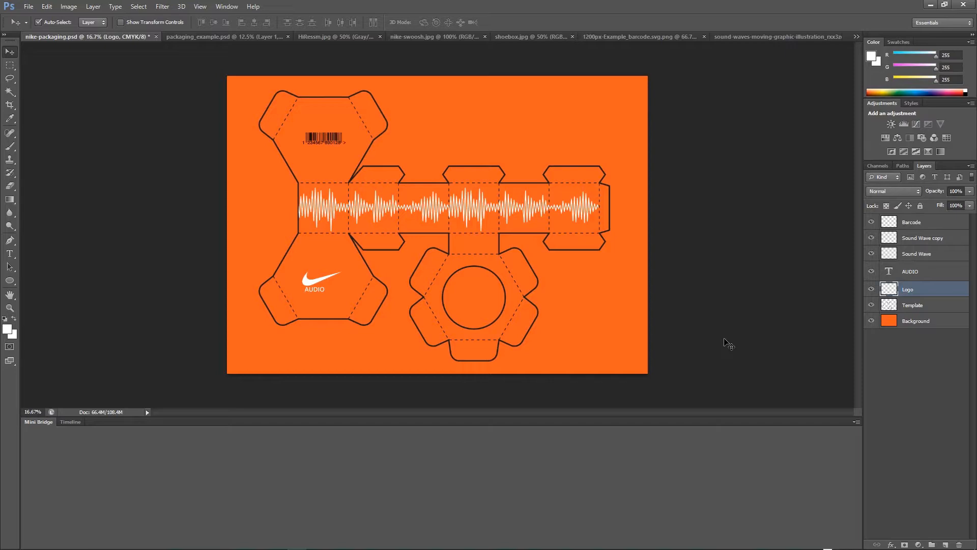
# Select the AUDIO text and Logo layers together and nudge them up and slightly right on the lower hexagonal panel.
pyautogui.hotkey('ctrl', '+')
pyautogui.hotkey('ctrl', '+')
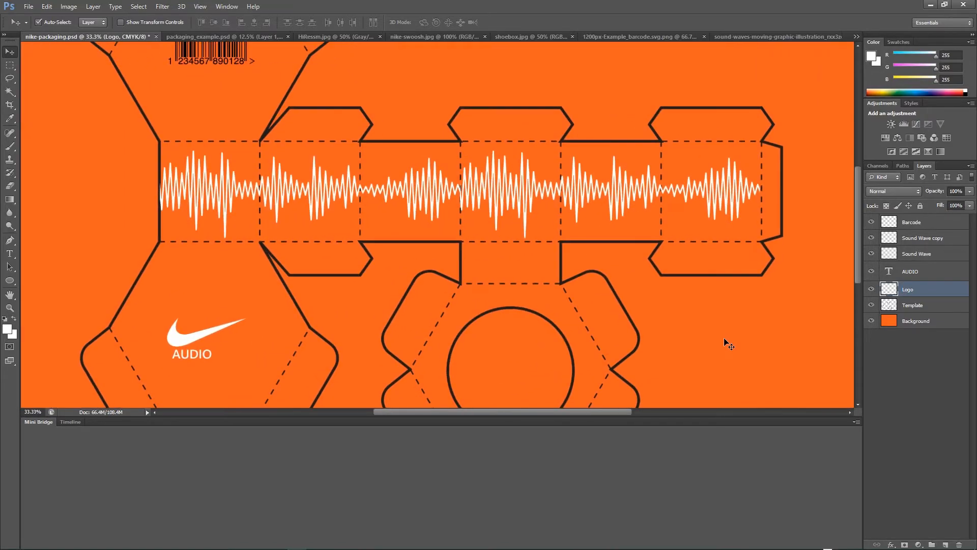
pyautogui.moveTo(422, 301); pyautogui.dragTo(656, 220)
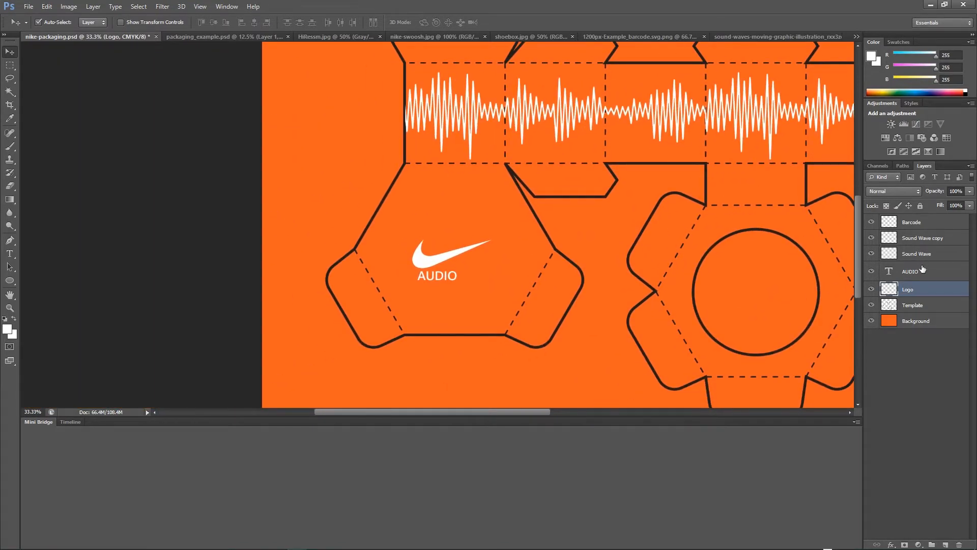
pyautogui.click(947, 277)
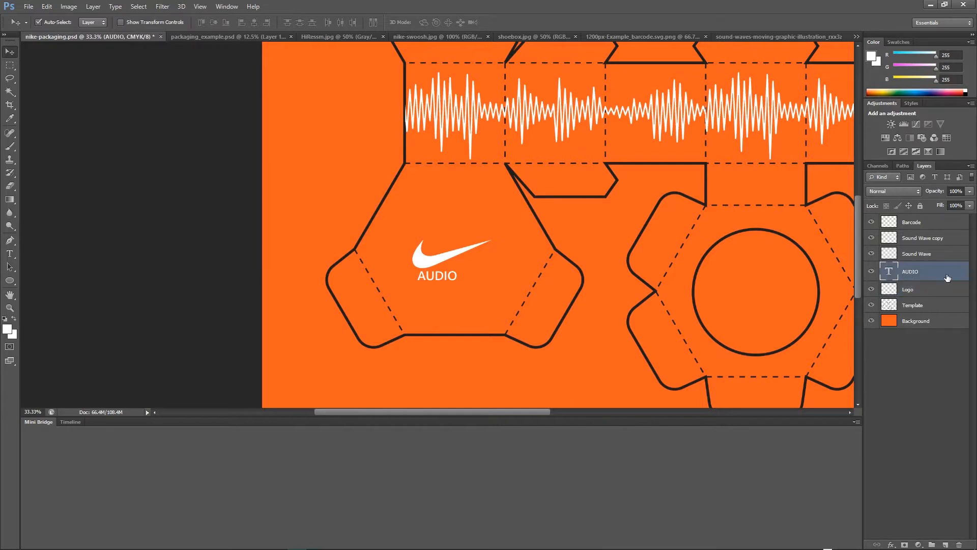
pyautogui.keyDown('shift'); pyautogui.click(912, 290); pyautogui.keyUp('shift')
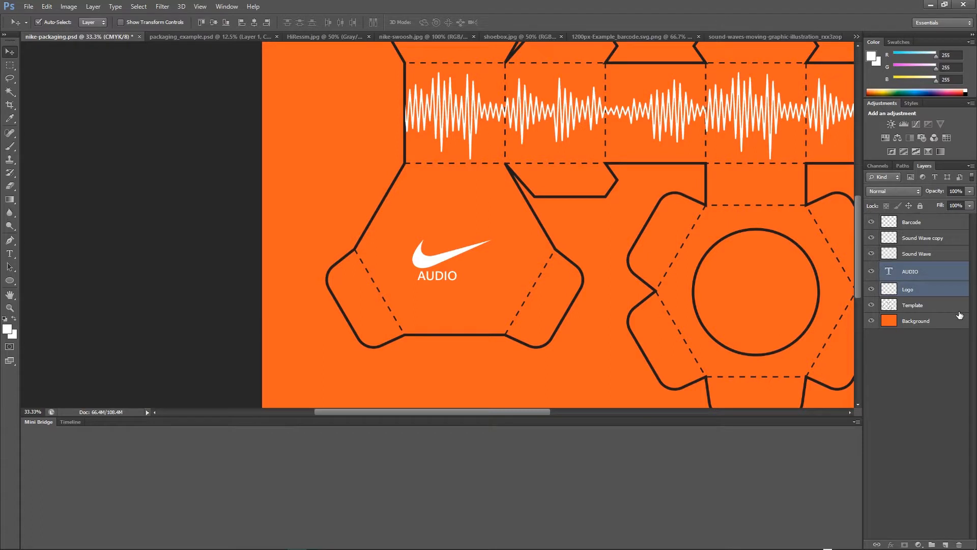
pyautogui.press('Right')
pyautogui.press('Right')
pyautogui.press('Right')
pyautogui.press('Right')
pyautogui.press('Right')
pyautogui.press('Right')
pyautogui.press('Right')
pyautogui.press('Right')
pyautogui.press('Right')
pyautogui.press('Right')
pyautogui.press('Right')
pyautogui.press('Right')
pyautogui.press('Right')
pyautogui.press('Right')
pyautogui.press('Right')
pyautogui.press('Right')
pyautogui.press('Right')
pyautogui.press('Right')
pyautogui.press('Right')
pyautogui.press('Right')
pyautogui.press('Up')
pyautogui.press('Up')
pyautogui.press('Up')
pyautogui.press('Up')
pyautogui.press('Up')
pyautogui.press('Up')
pyautogui.press('Up')
pyautogui.press('Up')
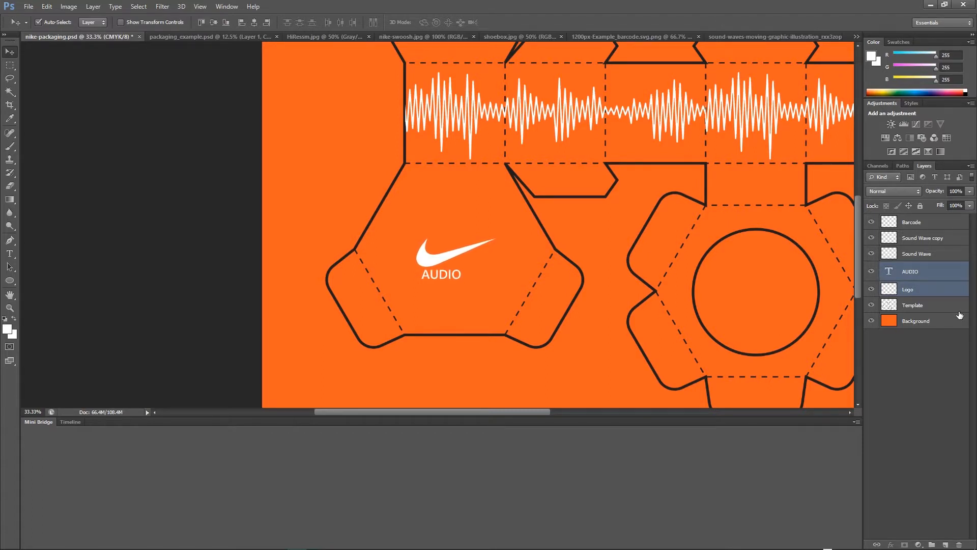
pyautogui.press('Right')
pyautogui.press('Right')
pyautogui.press('Right')
pyautogui.press('Right')
pyautogui.press('Right')
pyautogui.press('Right')
pyautogui.press('Right')
pyautogui.press('Right')
pyautogui.press('Right')
pyautogui.press('Up')
pyautogui.press('Up')
pyautogui.press('Up')
pyautogui.press('Up')
pyautogui.press('Up')
pyautogui.press('Up')
pyautogui.press('Up')
pyautogui.press('Up')
pyautogui.press('Up')
pyautogui.press('Up')
pyautogui.press('Up')
pyautogui.press('Up')
pyautogui.press('Up')
pyautogui.press('Up')
pyautogui.press('Up')
pyautogui.press('Up')
pyautogui.press('Up')
pyautogui.press('Up')
pyautogui.press('Up')
pyautogui.press('Up')
pyautogui.press('Up')
pyautogui.press('Up')
pyautogui.press('Up')
pyautogui.press('Up')
pyautogui.press('Up')
pyautogui.press('Up')
pyautogui.press('Up')
pyautogui.press('Up')
pyautogui.press('Up')
pyautogui.press('Up')
pyautogui.press('Up')
pyautogui.press('Up')
pyautogui.press('Up')
pyautogui.press('Up')
pyautogui.press('Up')
pyautogui.press('Up')
pyautogui.press('Up')
pyautogui.press('Up')
pyautogui.press('Down')
pyautogui.press('Down')
pyautogui.press('Down')
pyautogui.press('Down')
pyautogui.press('Down')
pyautogui.press('Down')
pyautogui.press('Down')
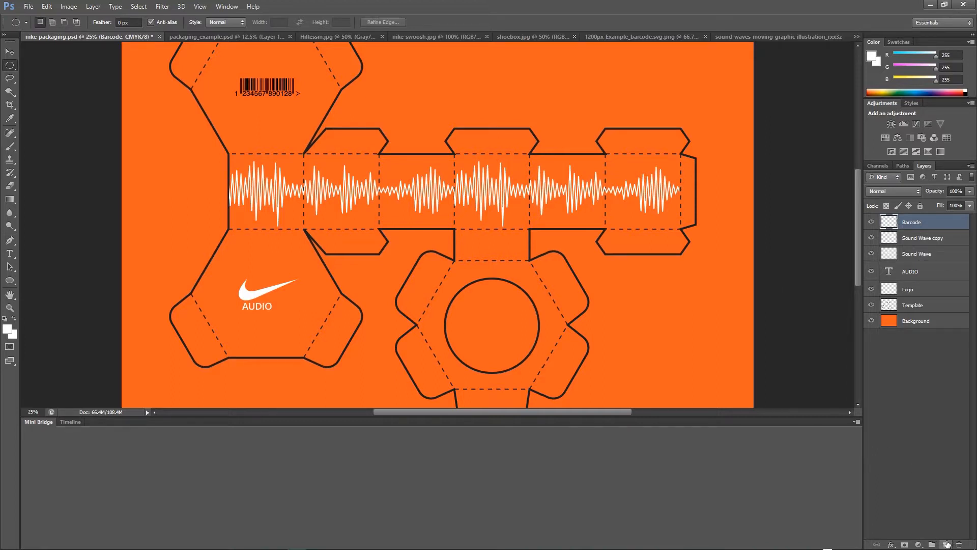
# Add a new layer and name it inside.
pyautogui.click(946, 544)
pyautogui.doubleClick(911, 223)
pyautogui.write('insid')
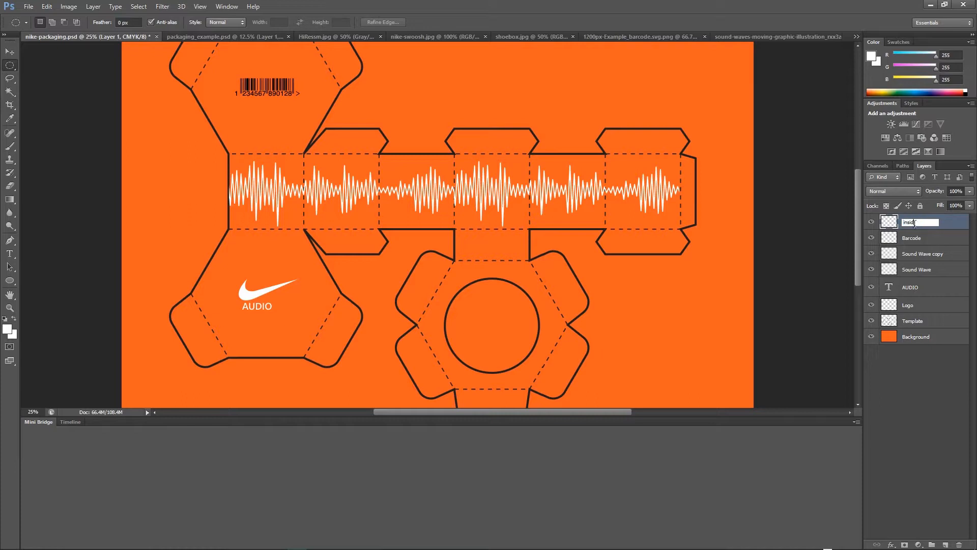
pyautogui.press('Return')
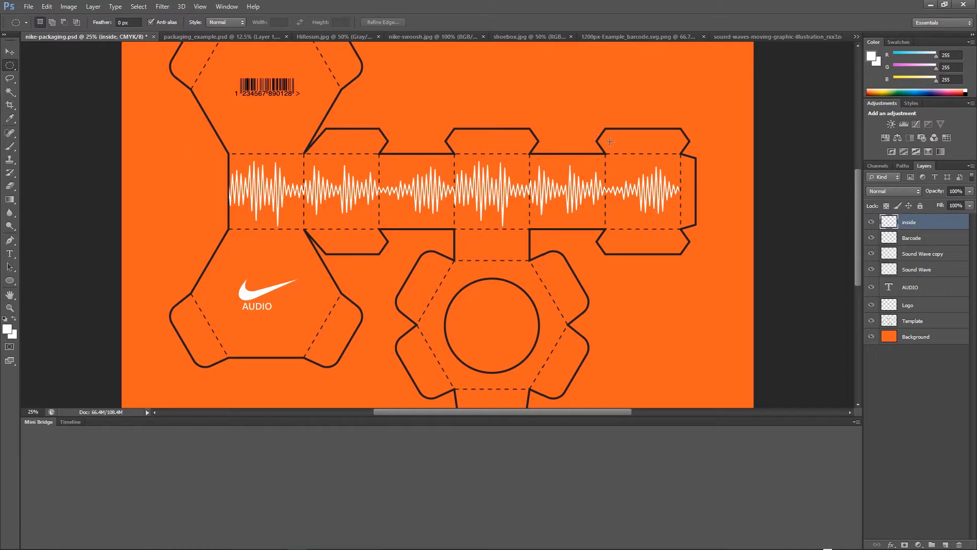
# Make an elliptical selection around the round cutout on the bottom panel and stroke it 5 px white, outside.
pyautogui.rightClick(8, 69)
pyautogui.click(66, 73)
pyautogui.moveTo(493, 325); pyautogui.dragTo(556, 372)
pyautogui.click(47, 6)
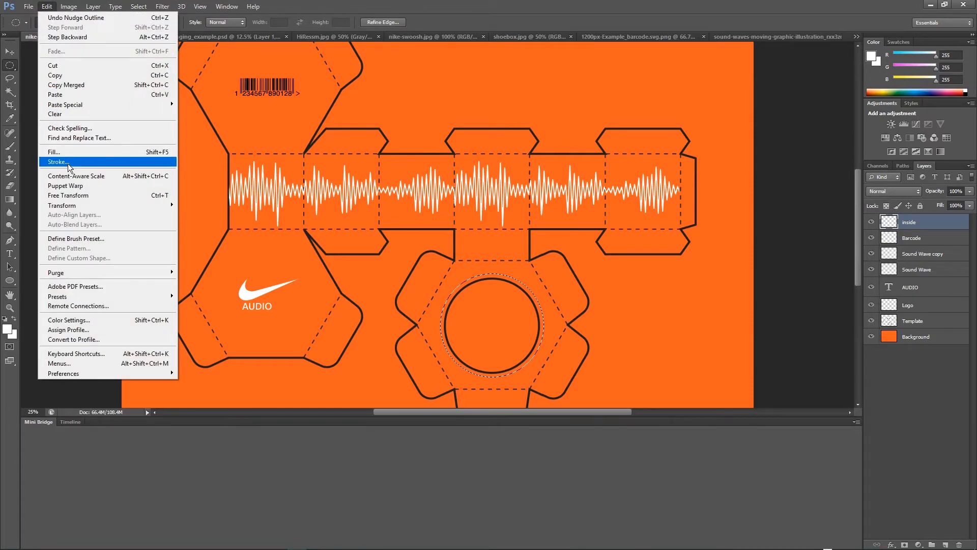
pyautogui.click(69, 162)
pyautogui.click(860, 218)
pyautogui.moveTo(860, 217); pyautogui.dragTo(819, 211)
pyautogui.write('5')
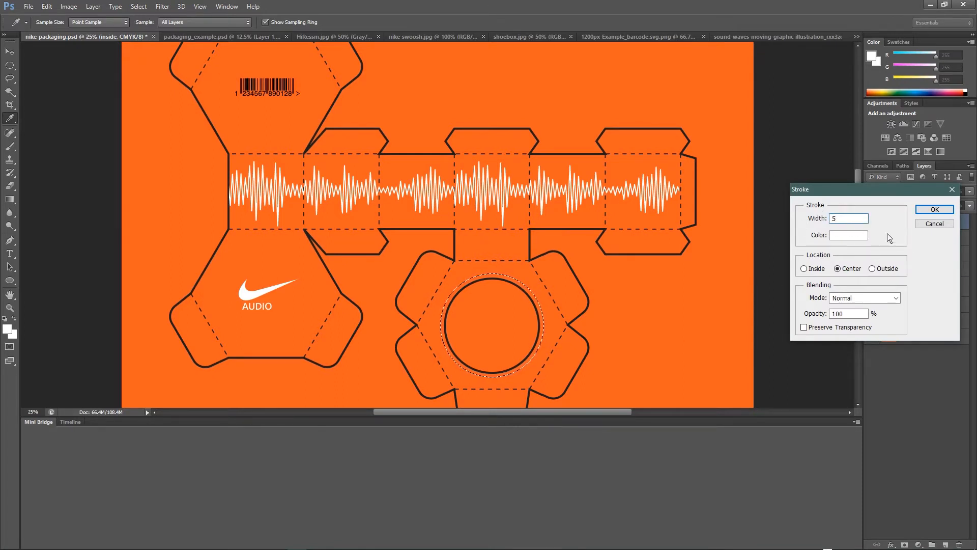
pyautogui.click(872, 268)
pyautogui.click(934, 209)
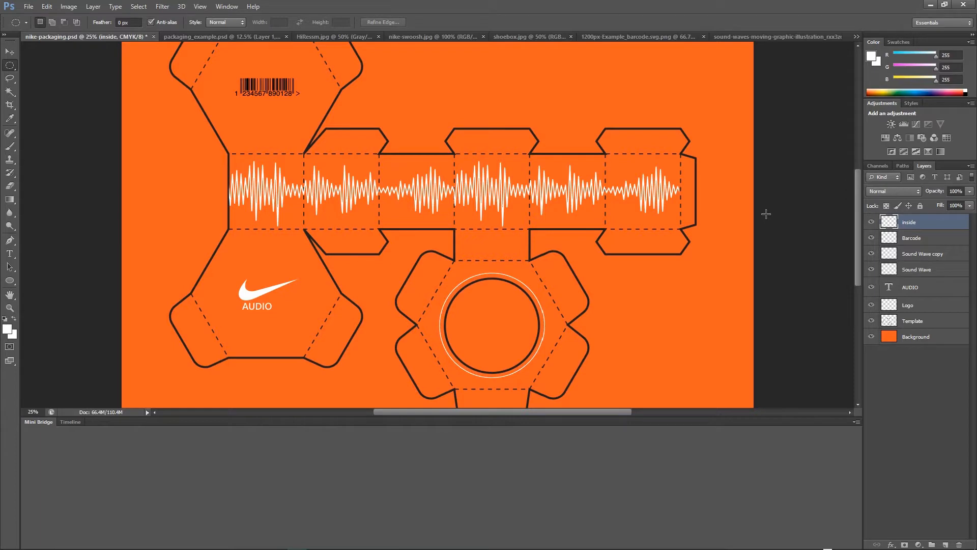
# Duplicate the inside ring layer and scale the copy up slightly to form a second ring.
pyautogui.hotkey('ctrl', '+')
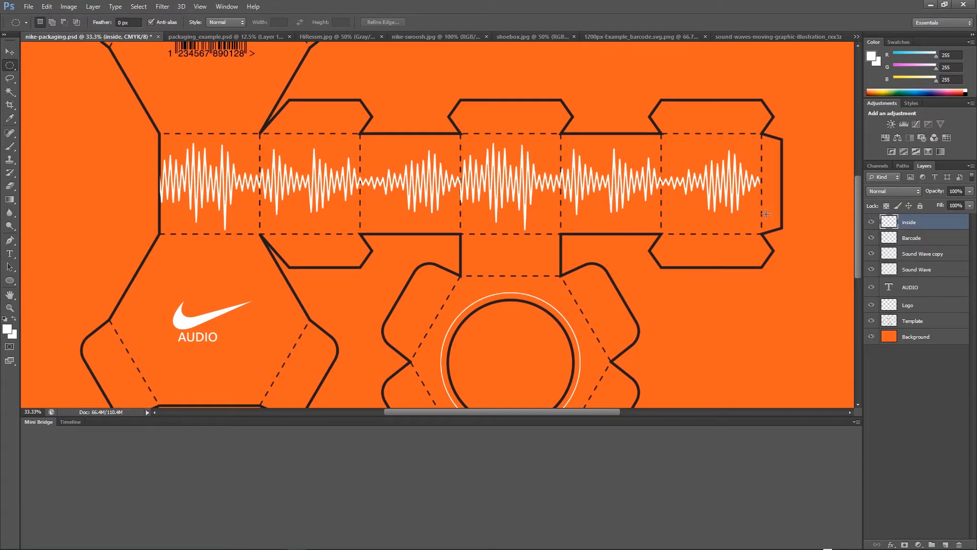
pyautogui.scroll(-4, 636, 183)
pyautogui.hscroll(2, 636, 183)
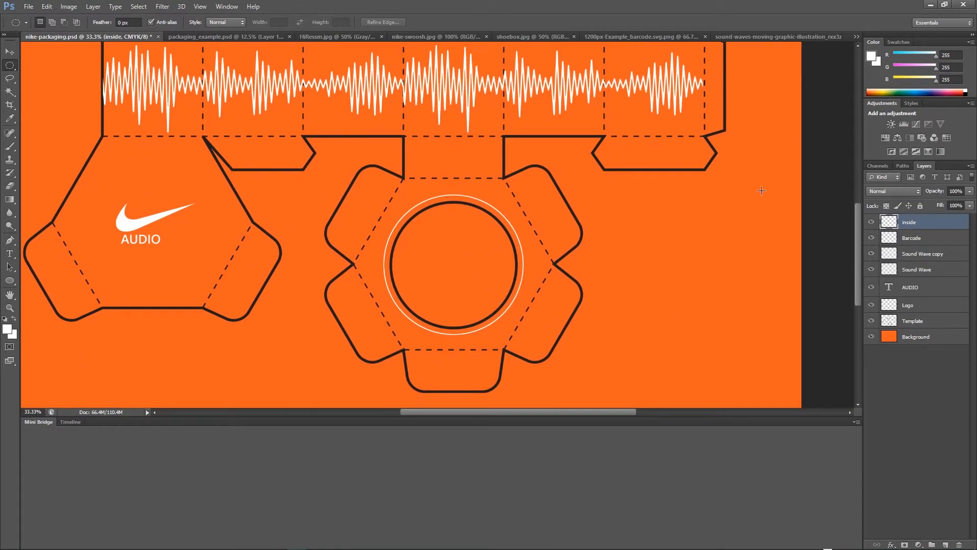
pyautogui.moveTo(896, 230); pyautogui.dragTo(945, 544)
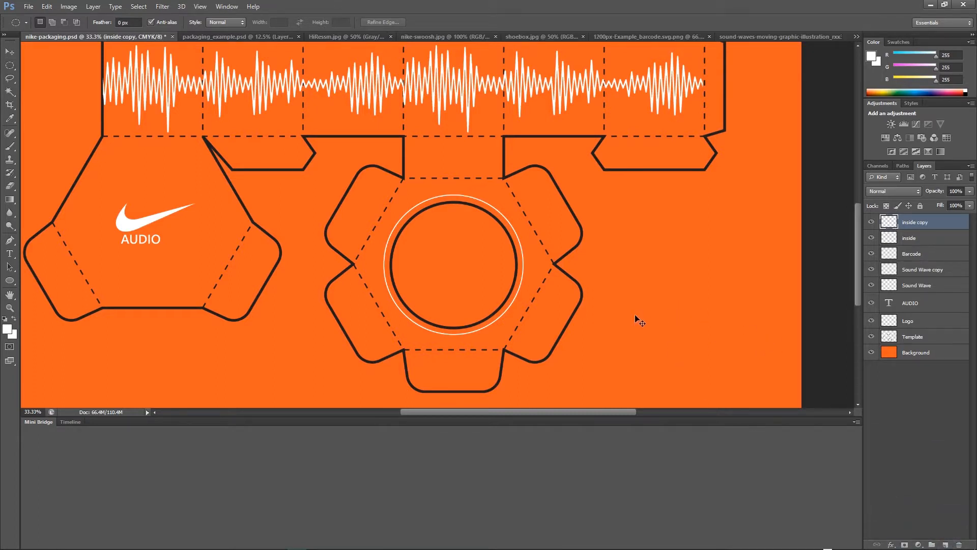
pyautogui.hotkey('ctrl', 't')
pyautogui.moveTo(525, 336); pyautogui.dragTo(530, 340)
pyautogui.press('Return')
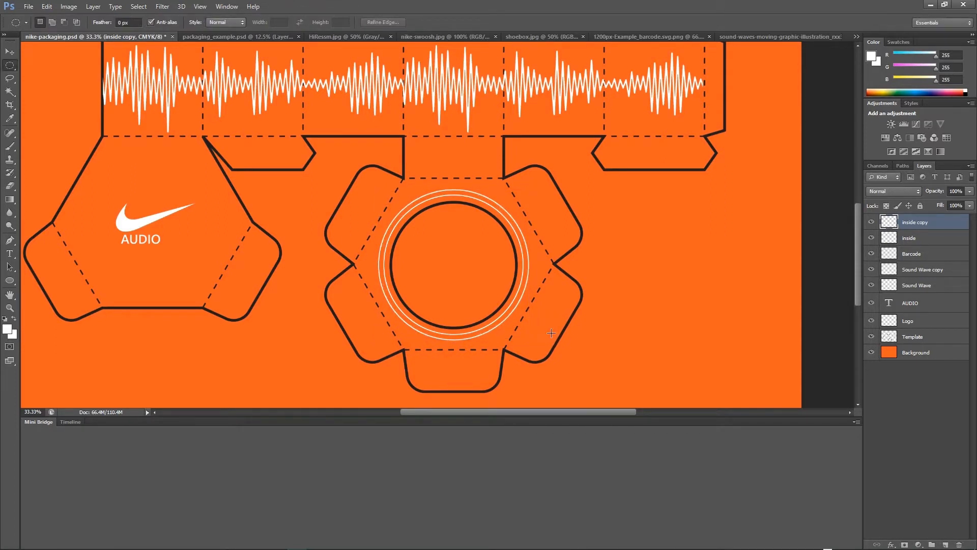
# Duplicate the ring layer again and scale it up slightly to form a third outer ring.
pyautogui.moveTo(891, 224); pyautogui.dragTo(944, 544)
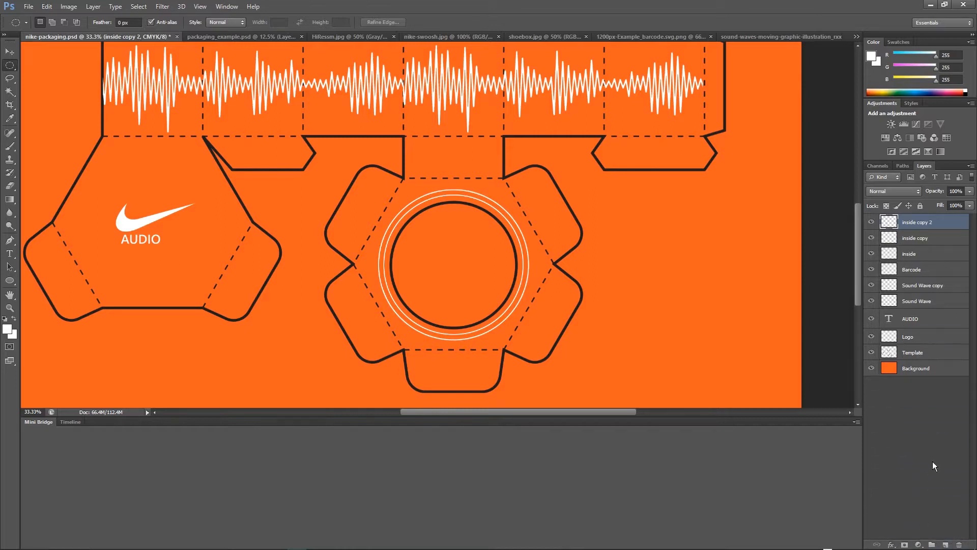
pyautogui.hotkey('ctrl', 't')
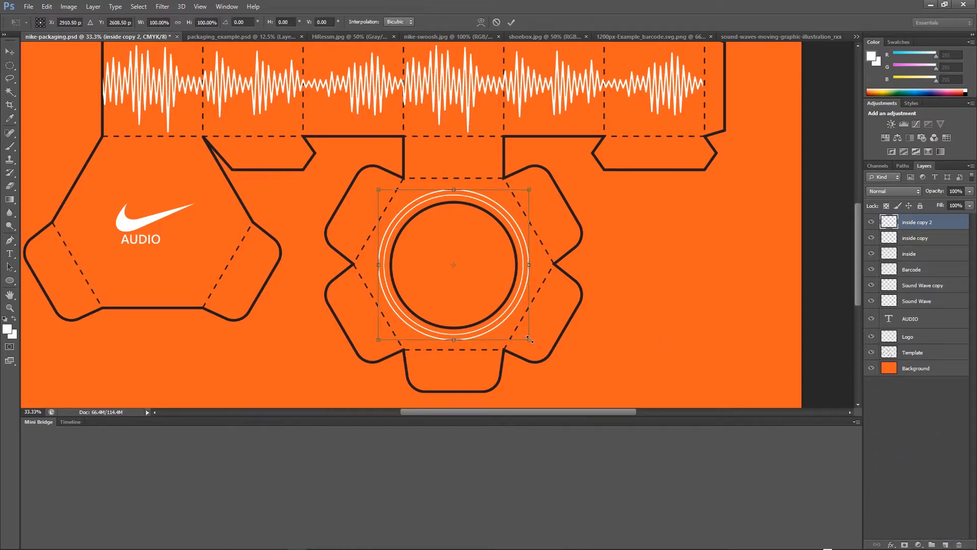
pyautogui.moveTo(530, 341); pyautogui.dragTo(538, 348)
pyautogui.press('Return')
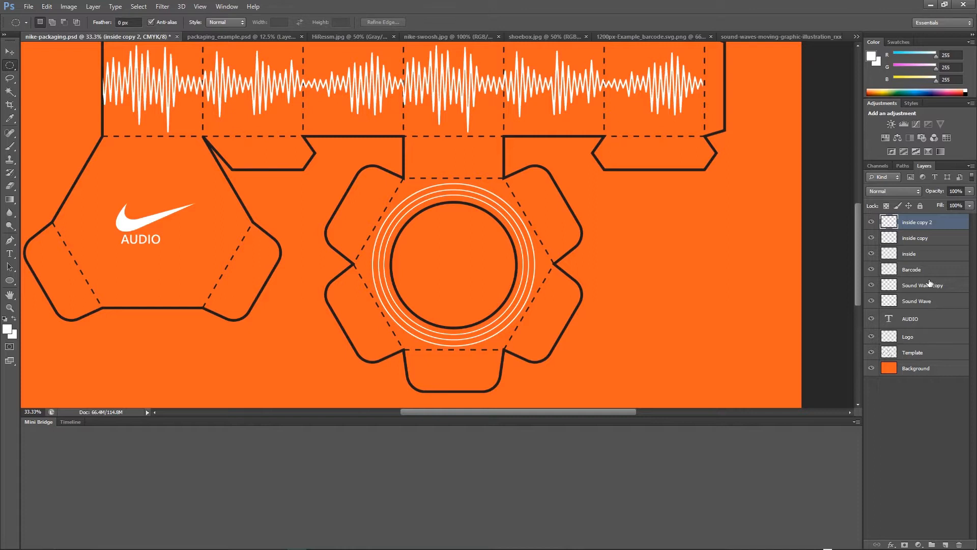
# Merge the three ring layers into one and rename the merged layer inside.
pyautogui.click(925, 255)
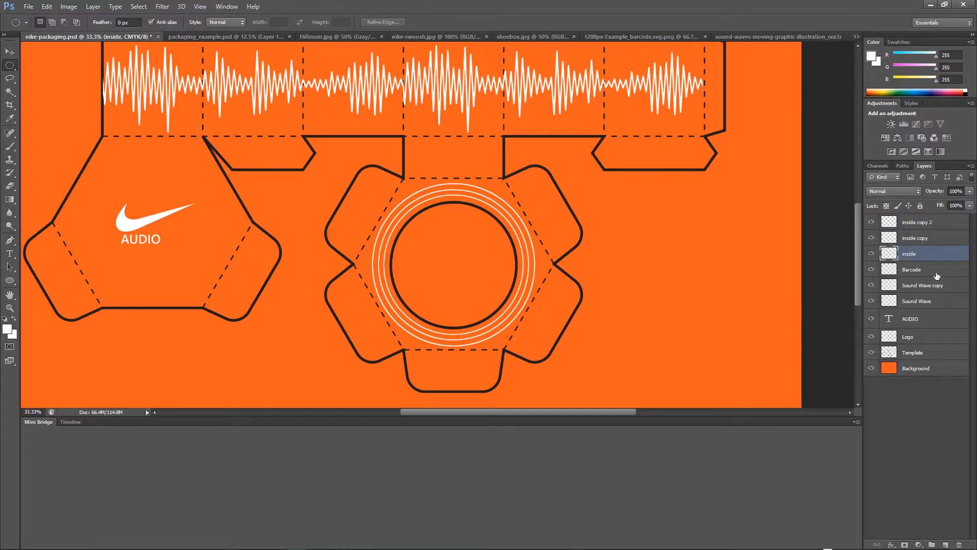
pyautogui.keyDown('shift'); pyautogui.click(926, 239); pyautogui.keyUp('shift')
pyautogui.keyDown('shift'); pyautogui.click(923, 224); pyautogui.keyUp('shift')
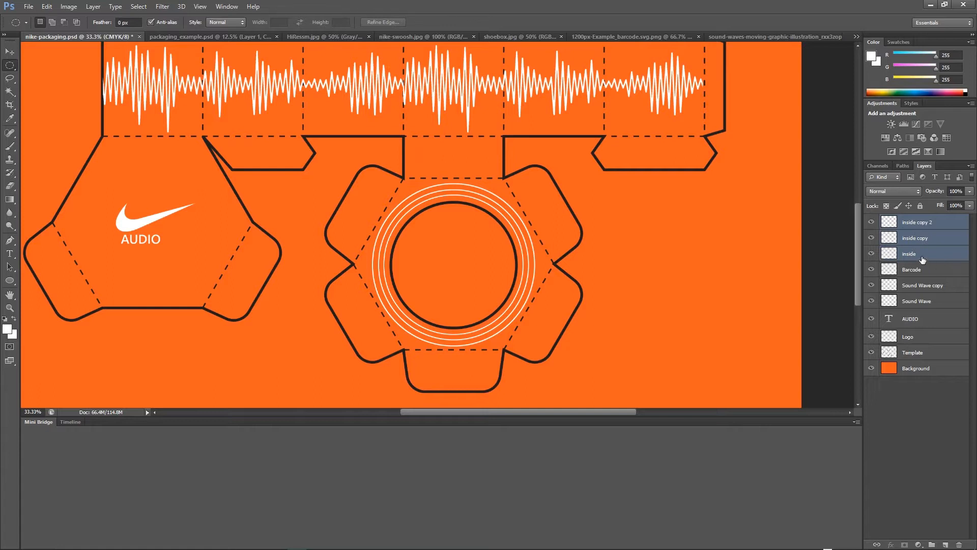
pyautogui.hotkey('ctrl', 'e')
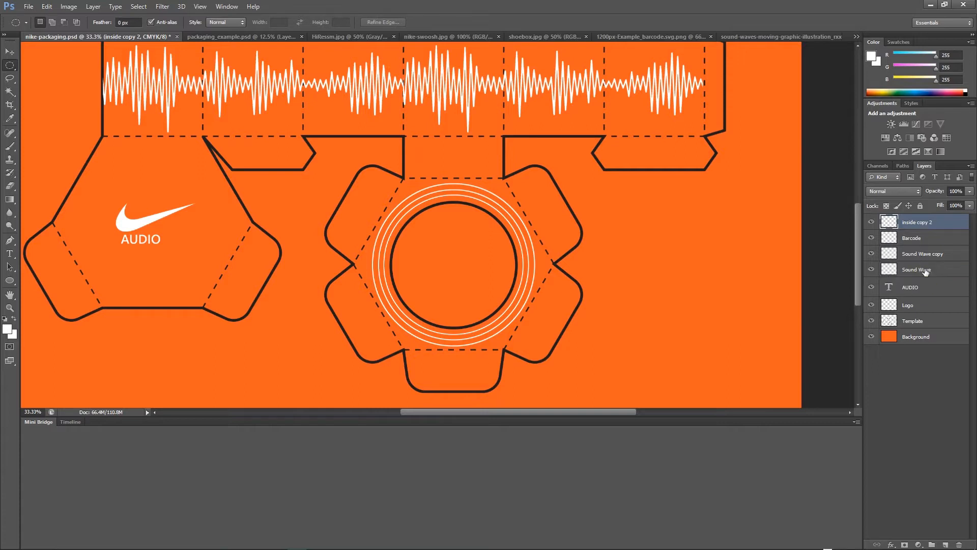
pyautogui.doubleClick(922, 223)
pyautogui.press('Right')
pyautogui.press('BackSpace')
pyautogui.press('BackSpace')
pyautogui.press('BackSpace')
pyautogui.press('BackSpace')
pyautogui.press('Return')
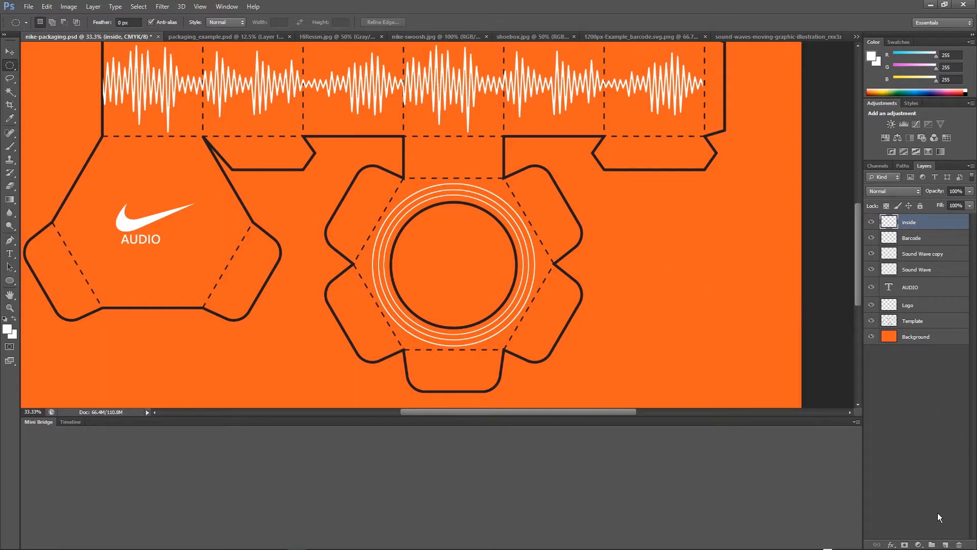
# On a new layer, select a small circle on the outer ring's upper-left and fill it with white.
pyautogui.click(945, 543)
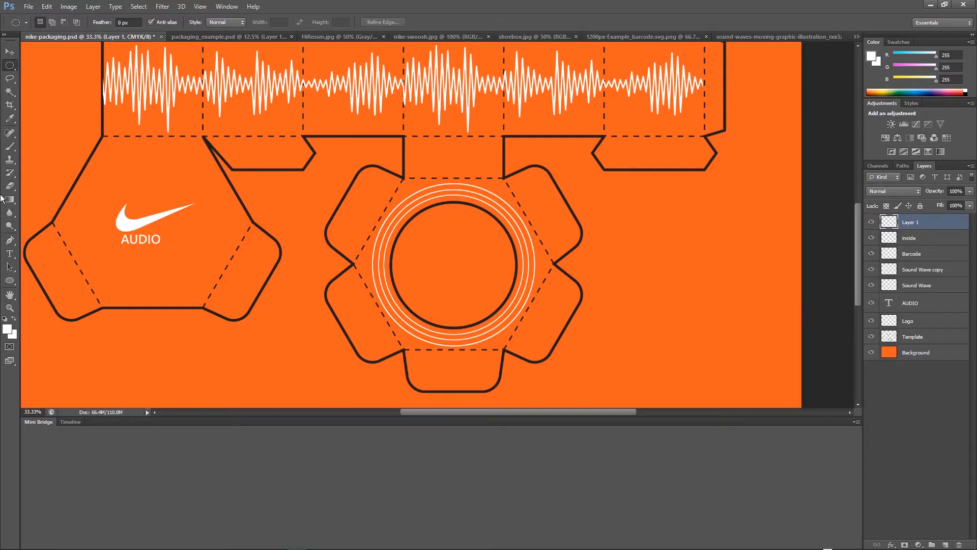
pyautogui.click(10, 307)
pyautogui.moveTo(470, 241); pyautogui.dragTo(471, 243)
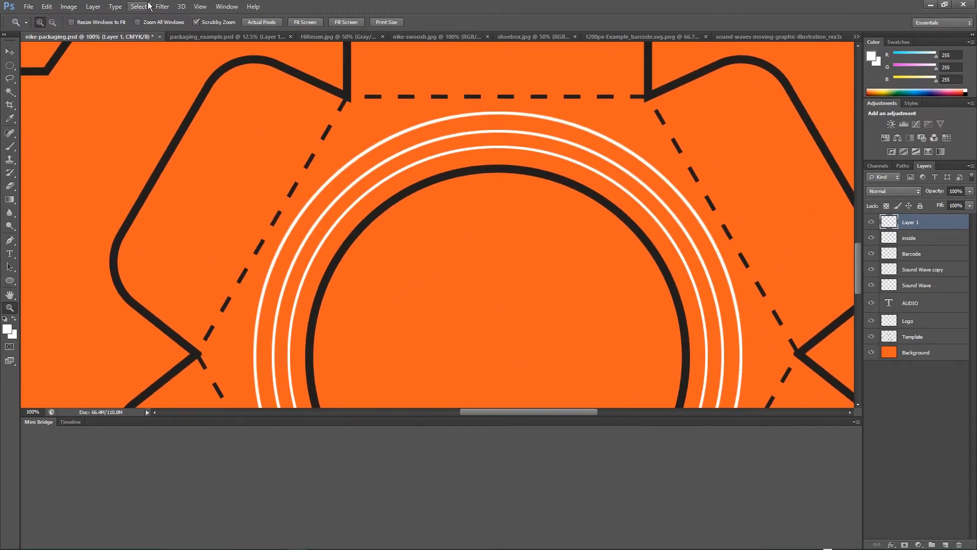
pyautogui.click(10, 66)
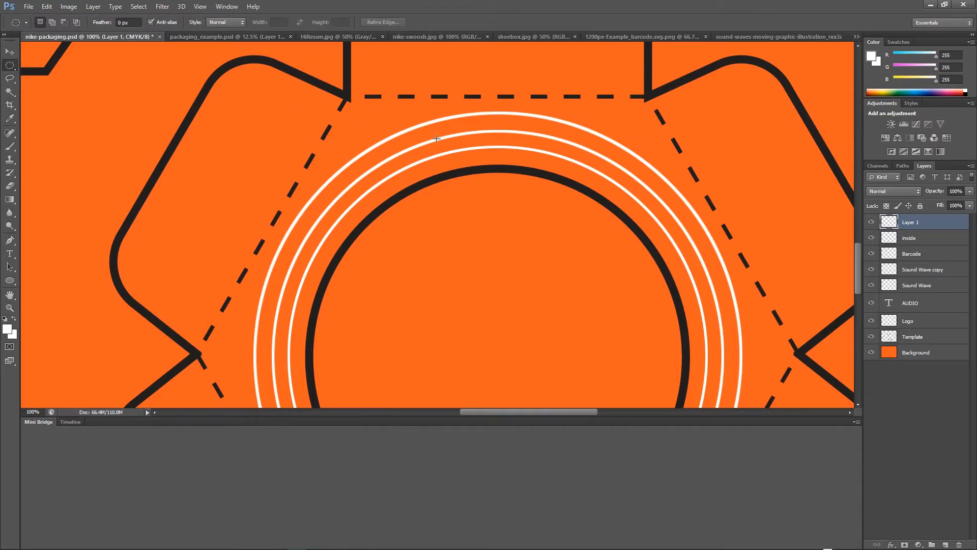
pyautogui.moveTo(379, 140); pyautogui.dragTo(400, 153)
pyautogui.click(5, 318)
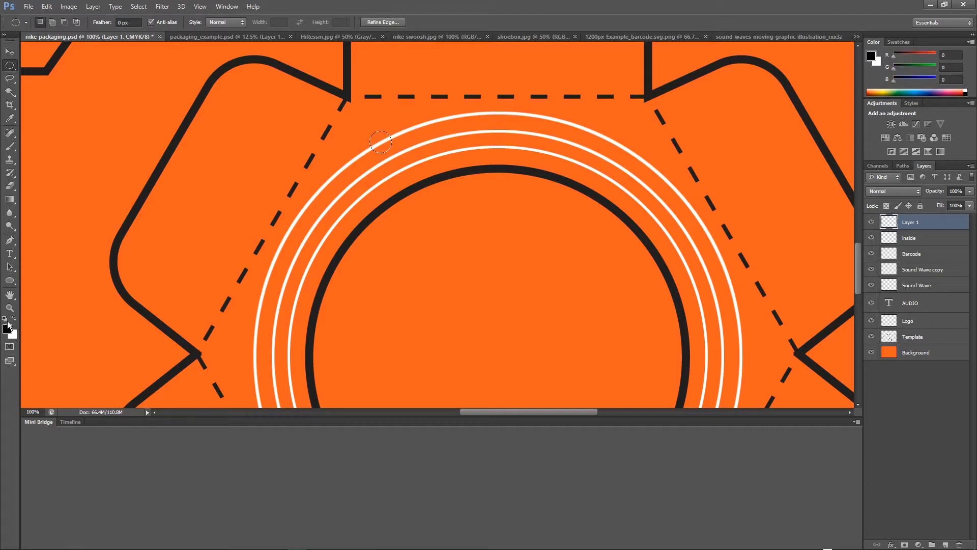
pyautogui.click(14, 319)
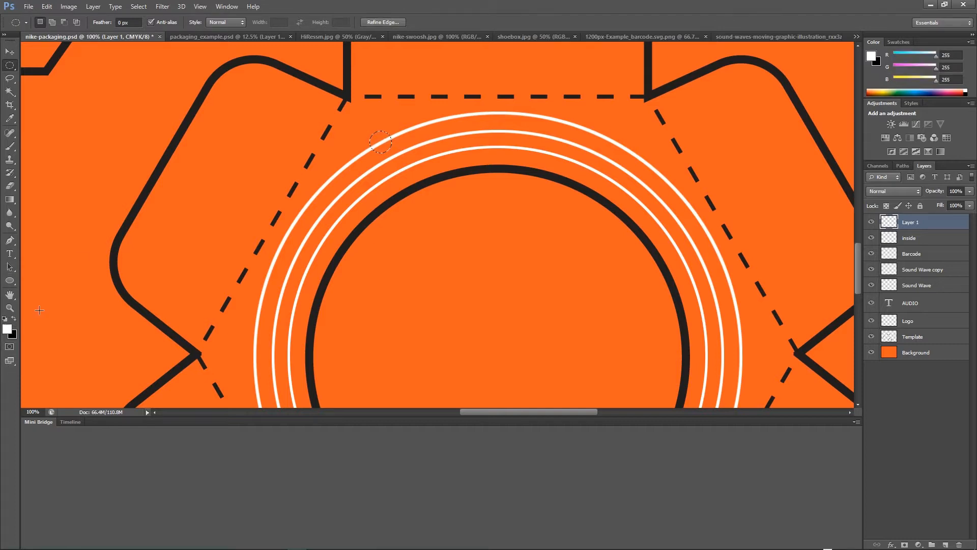
pyautogui.click(46, 6)
pyautogui.click(55, 151)
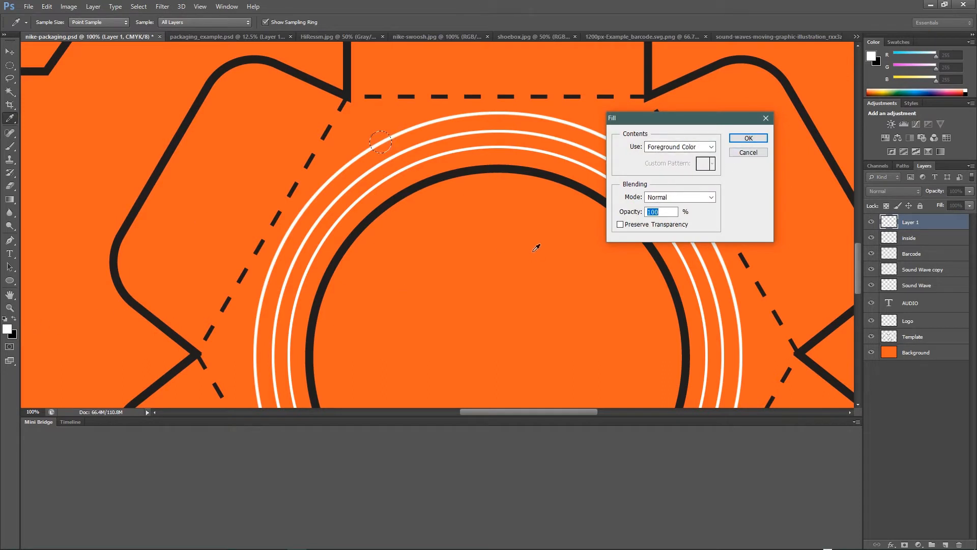
pyautogui.click(740, 143)
pyautogui.press('m')
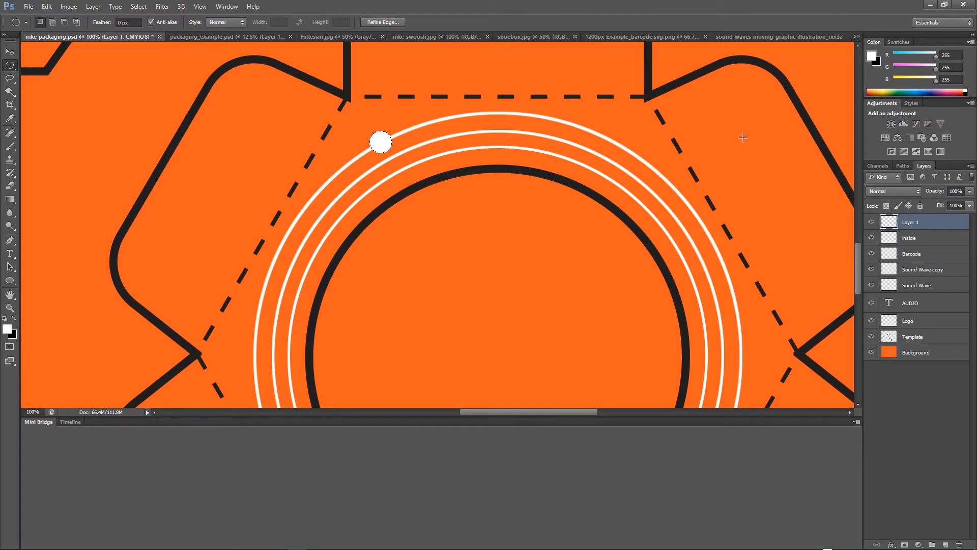
# Duplicate the white dot onto a new layer and move the copy to the bottom of the outer ring.
pyautogui.hotkey('ctrl', '-')
pyautogui.hotkey('ctrl', '-')
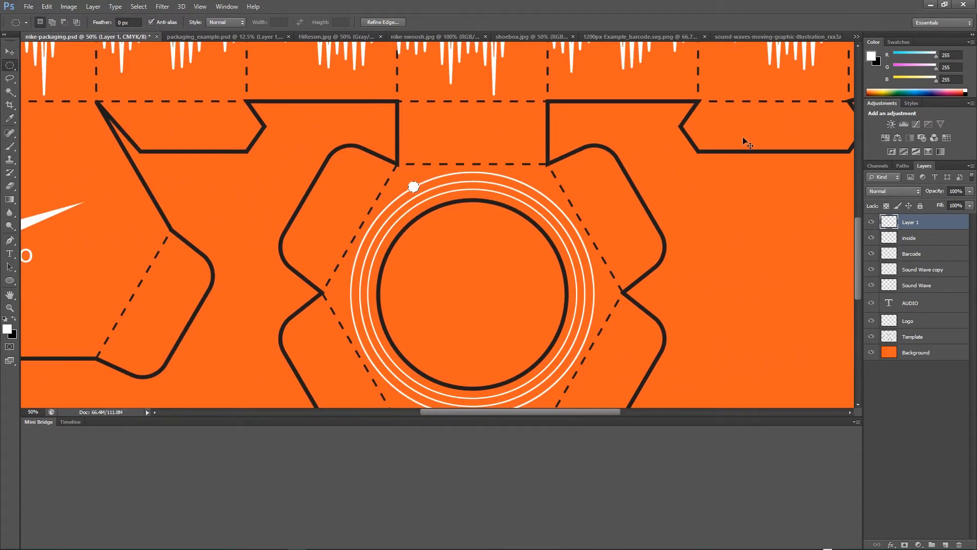
pyautogui.hotkey('ctrl', 'shift', 'alt', 'n')
pyautogui.press('v')
pyautogui.moveTo(413, 187); pyautogui.dragTo(496, 394)
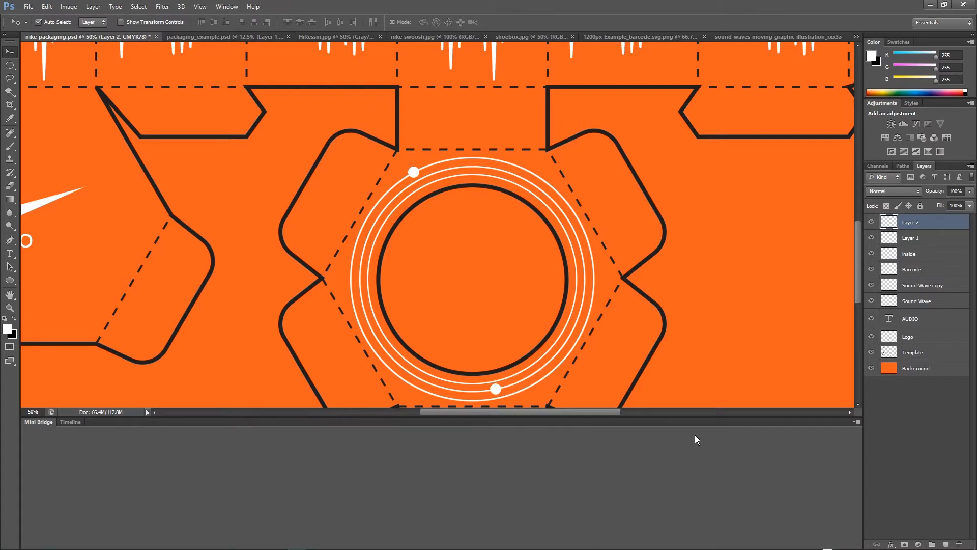
# Paste another white dot and move it to the right side of the outer ring.
pyautogui.hotkey('ctrl', 'v')
pyautogui.moveTo(437, 225); pyautogui.dragTo(567, 233)
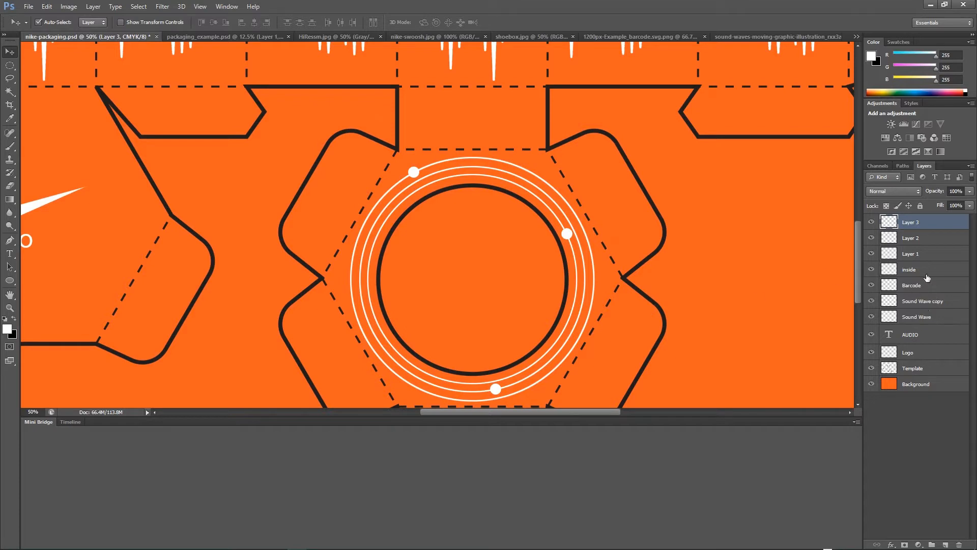
# Merge the three dot layers into one and rename the merged layer dots.
pyautogui.click(923, 254)
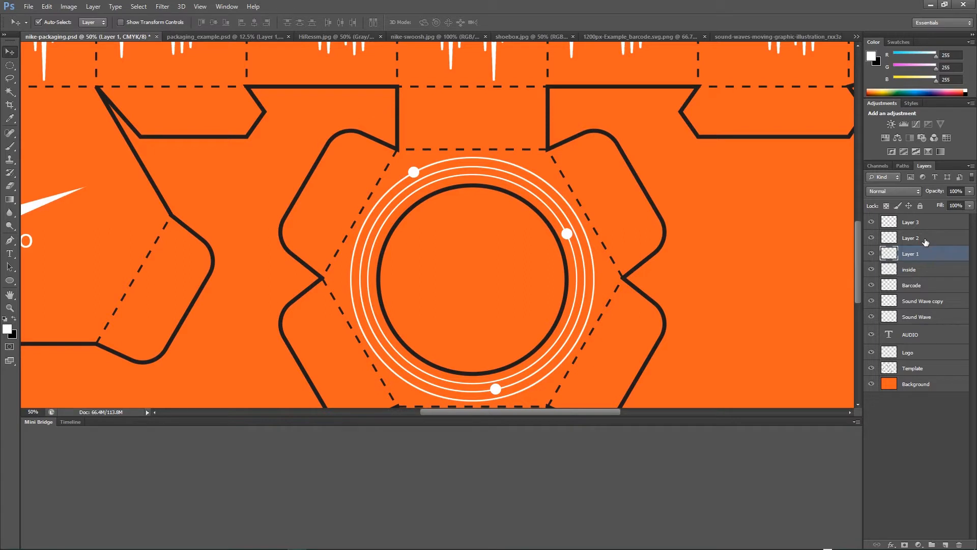
pyautogui.keyDown('shift'); pyautogui.click(927, 239); pyautogui.keyUp('shift')
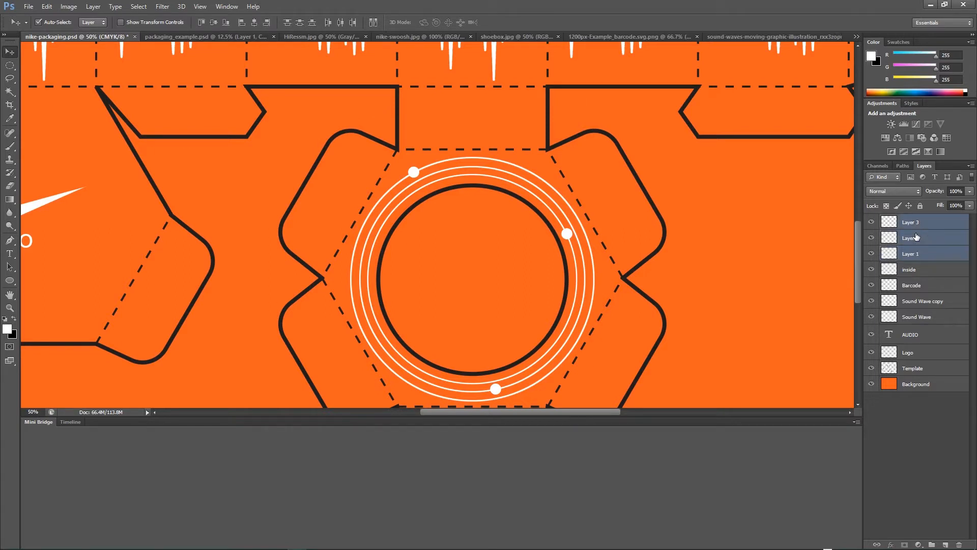
pyautogui.hotkey('ctrl', 'e')
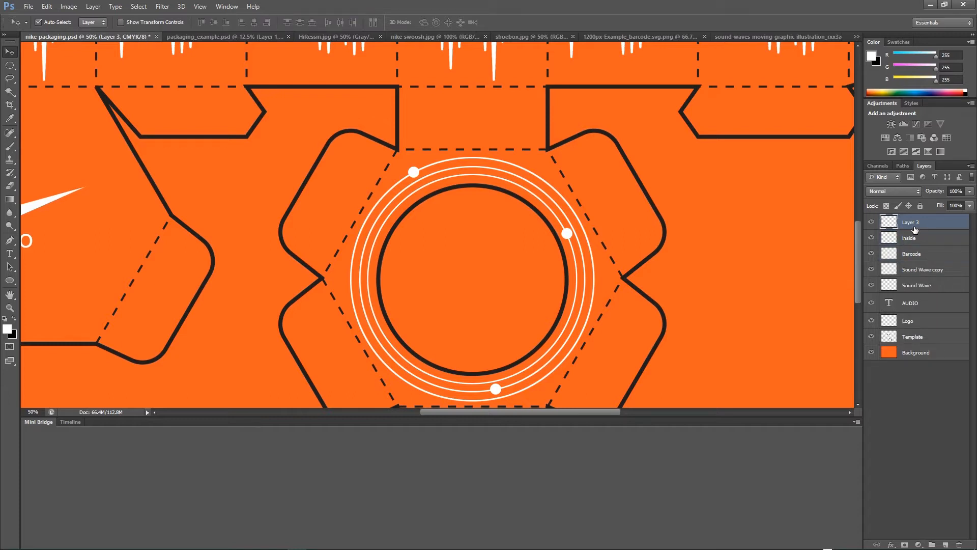
pyautogui.doubleClick(915, 223)
pyautogui.write('dots')
pyautogui.press('Return')
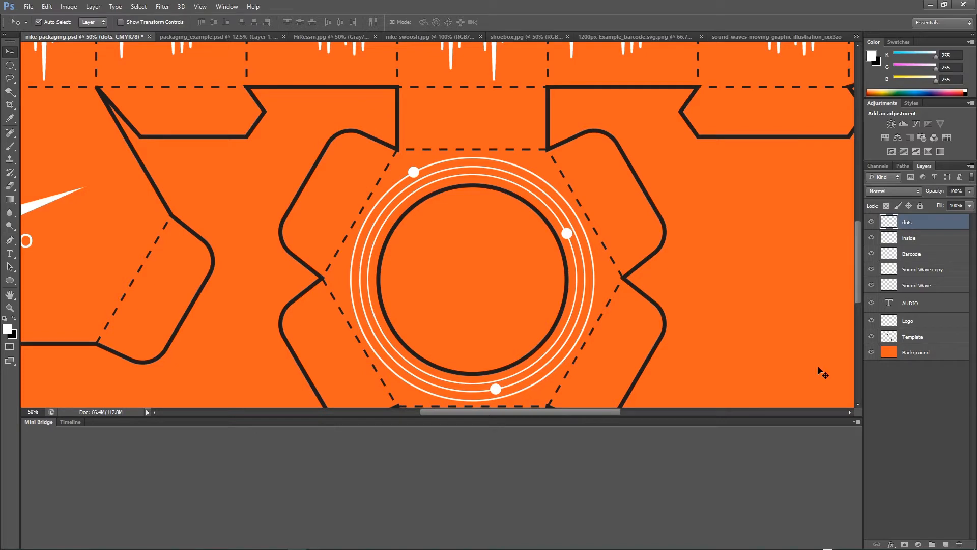
# Add a new layer directly above the background and name it white.
pyautogui.hotkey('ctrl', '-')
pyautogui.hotkey('ctrl', '-')
pyautogui.hotkey('ctrl', '-')
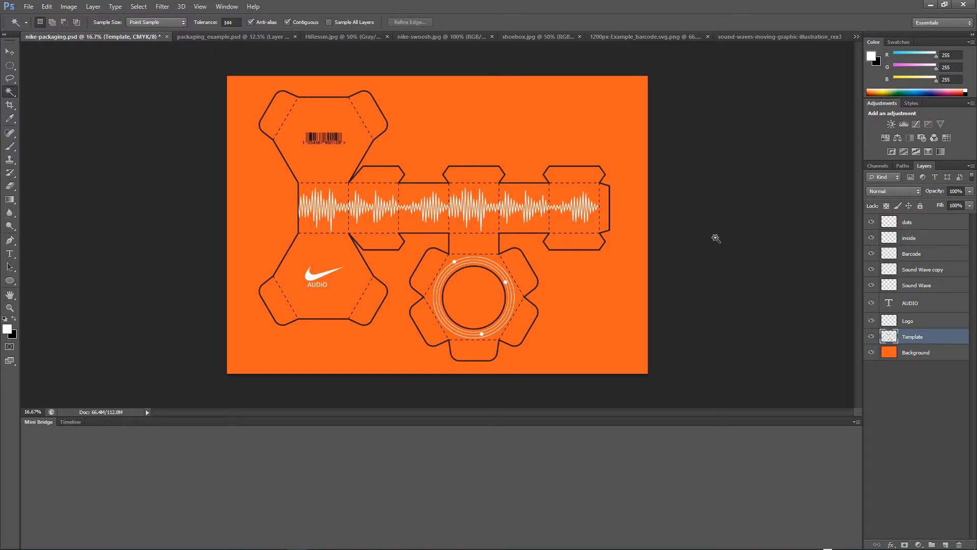
pyautogui.click(921, 359)
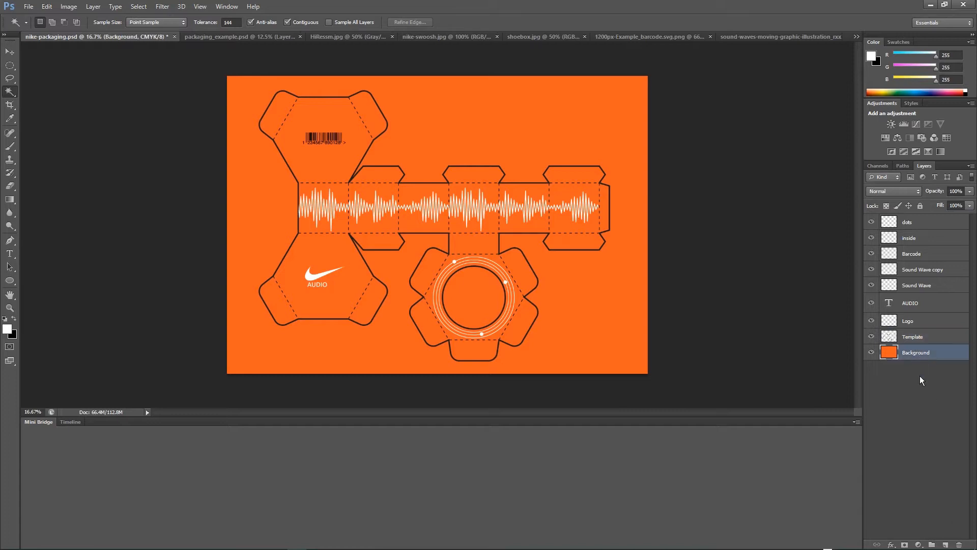
pyautogui.click(945, 545)
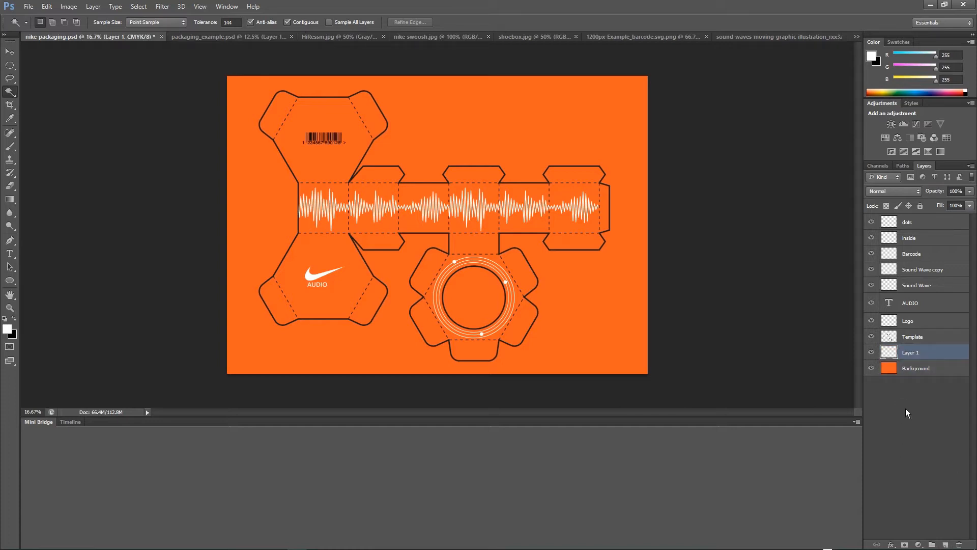
pyautogui.doubleClick(912, 353)
pyautogui.write('wh')
pyautogui.write('w')
pyautogui.write('hite')
pyautogui.press('Return')
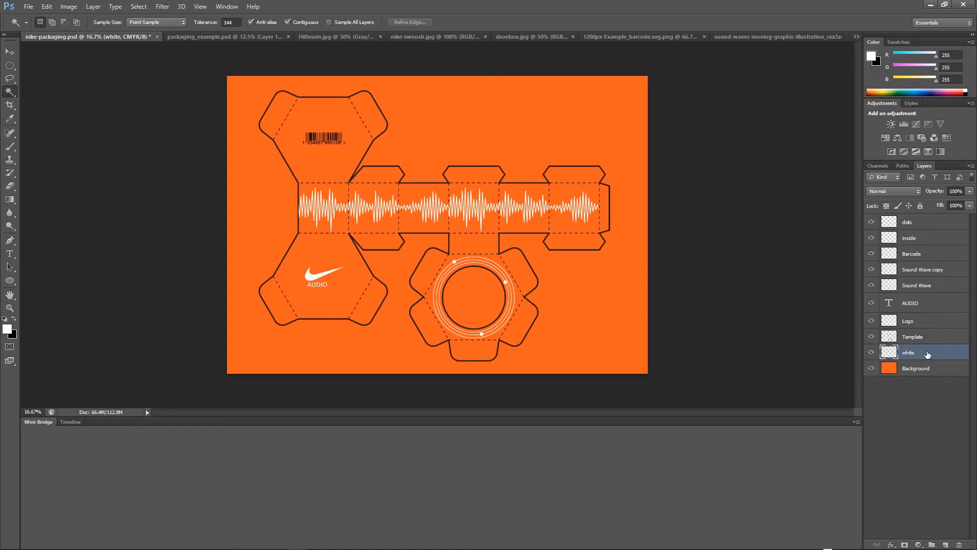
# Magic-wand select the area outside the die-cut shape on the template and fill it with white on the white layer.
pyautogui.click(916, 338)
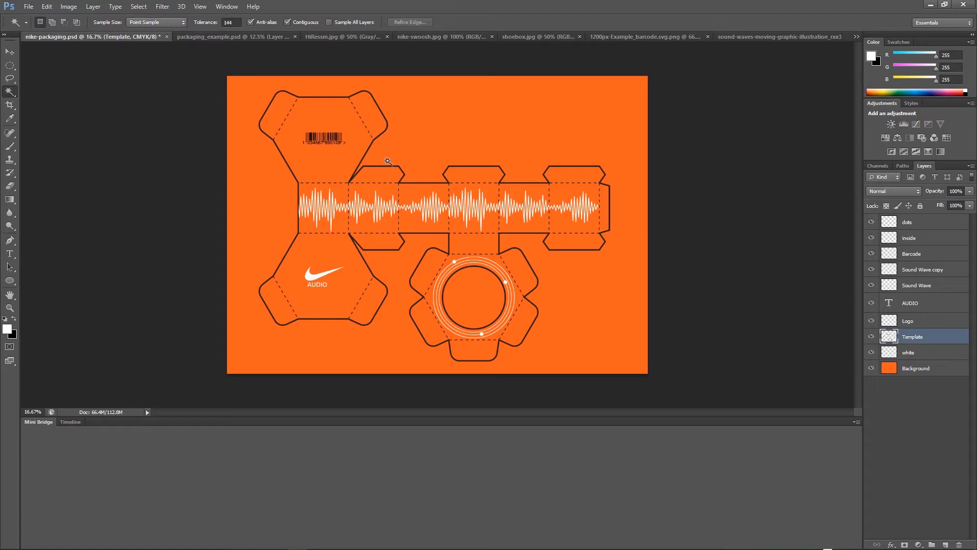
pyautogui.click(9, 79)
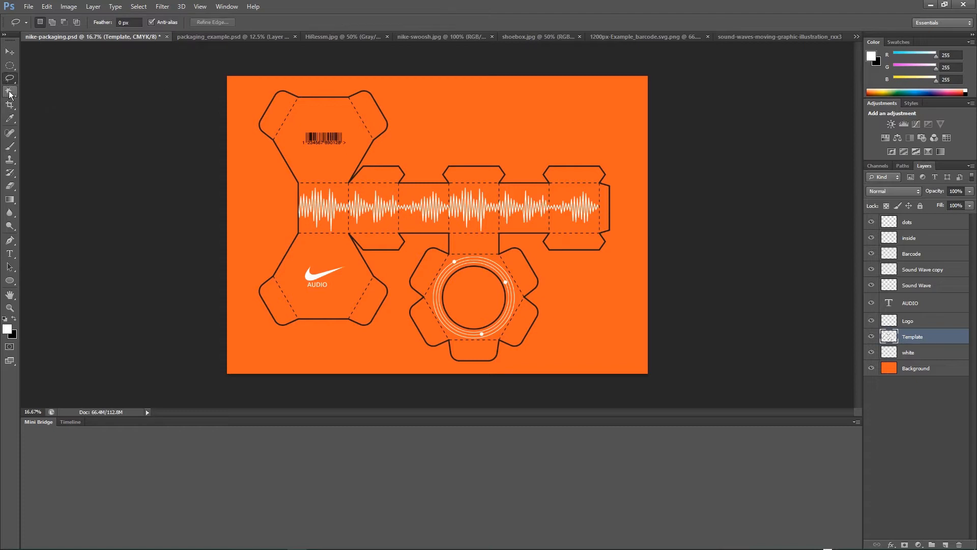
pyautogui.click(9, 91)
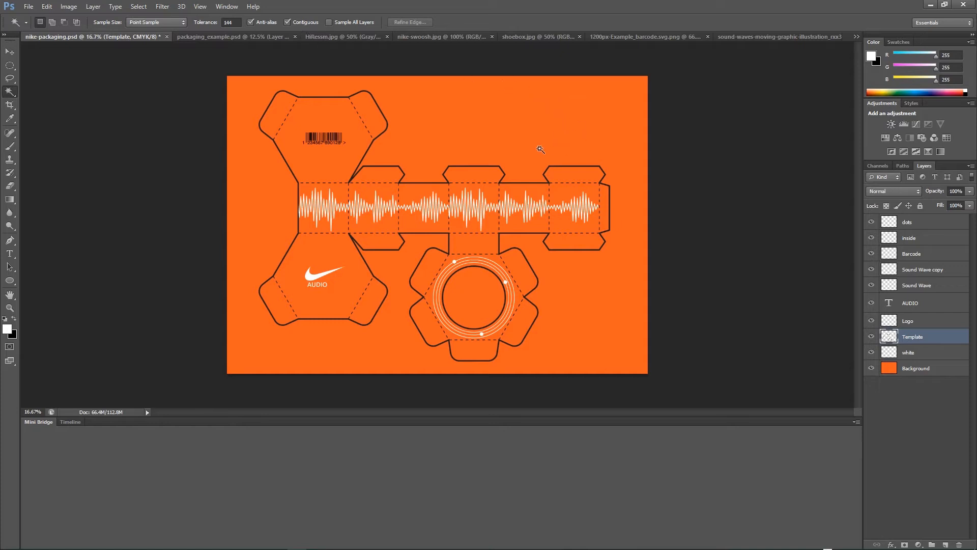
pyautogui.click(537, 124)
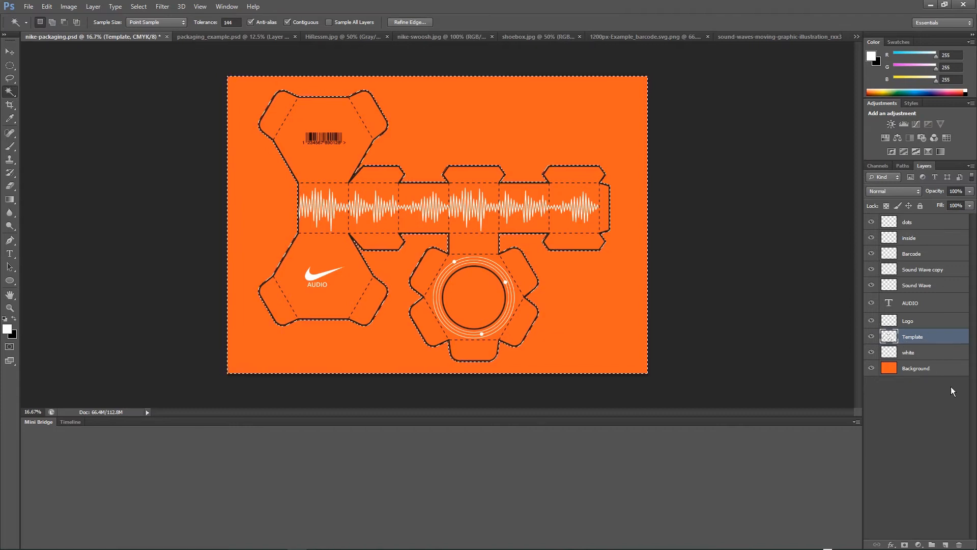
pyautogui.click(912, 356)
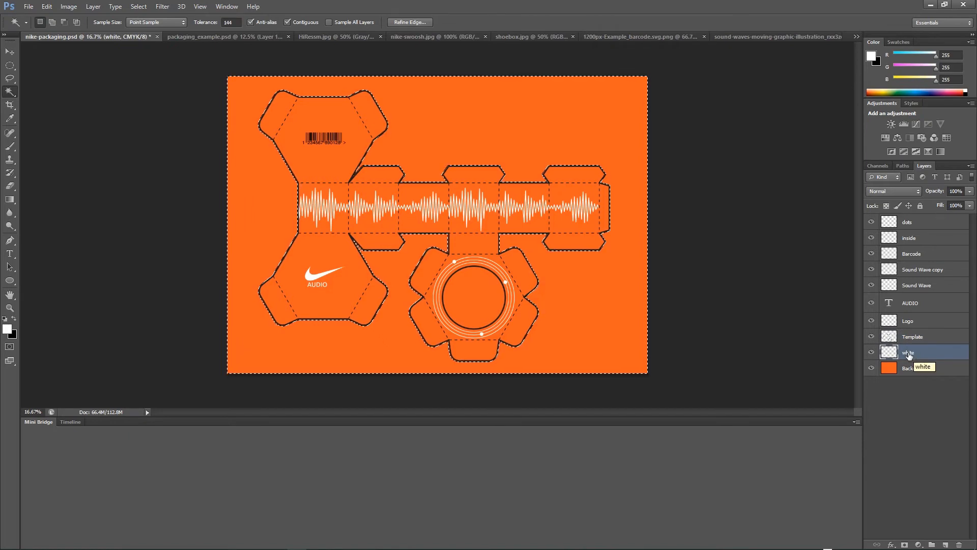
pyautogui.click(47, 5)
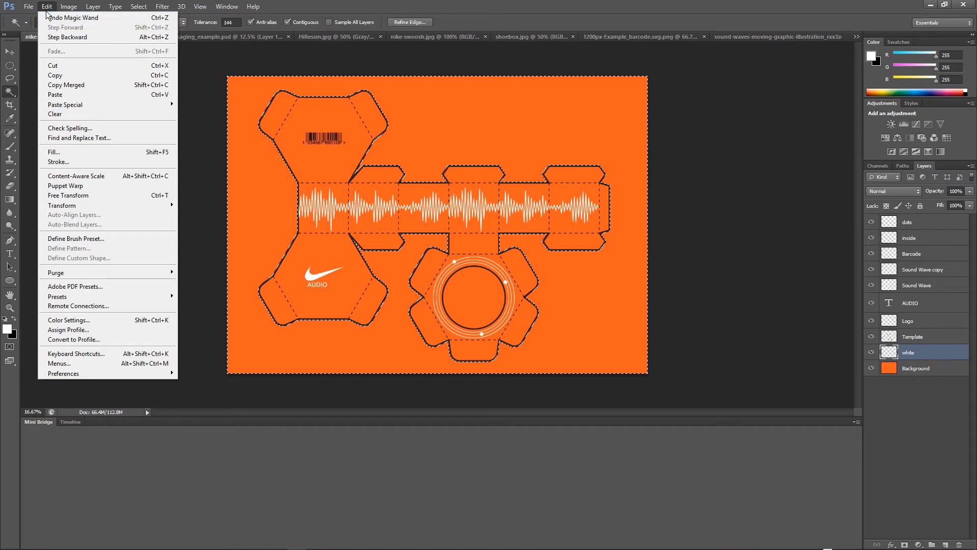
pyautogui.click(52, 153)
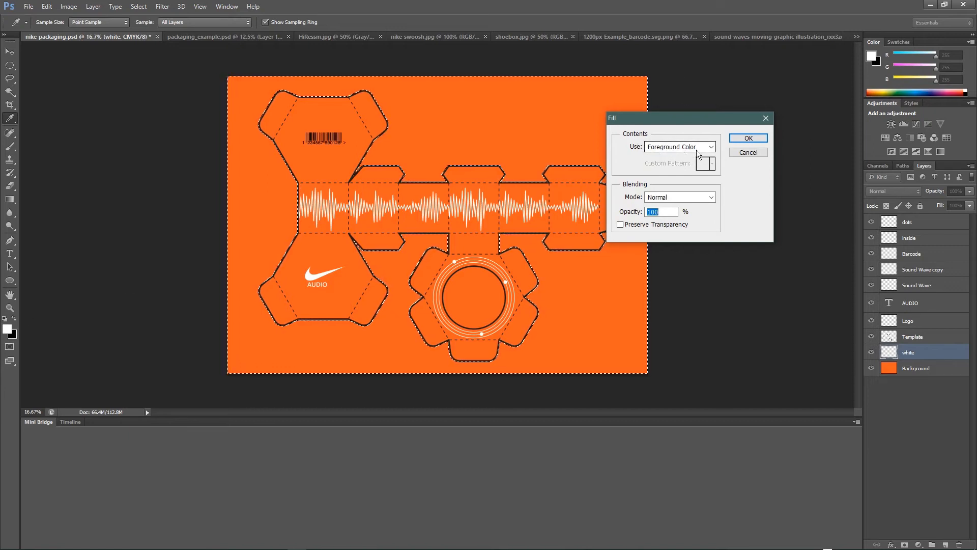
pyautogui.click(749, 138)
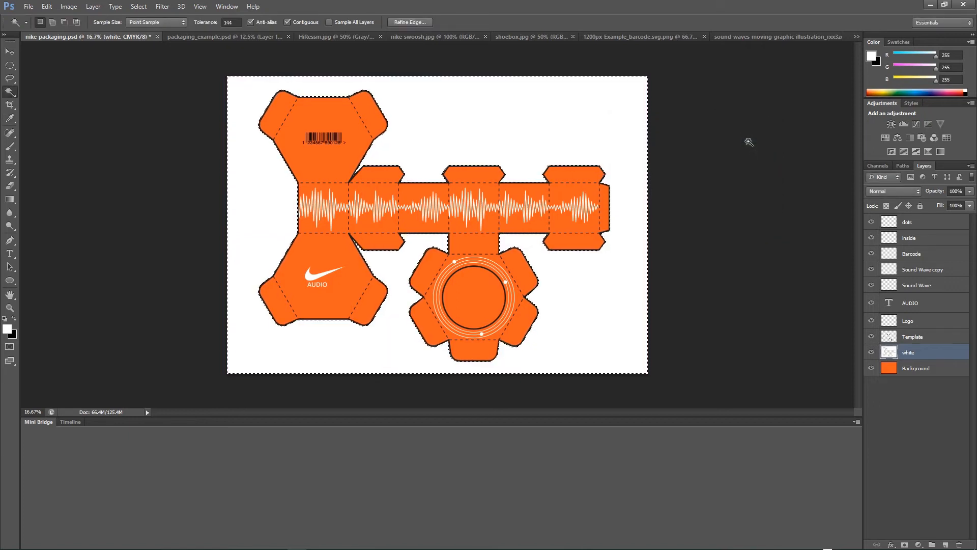
pyautogui.hotkey('ctrl', 'd')
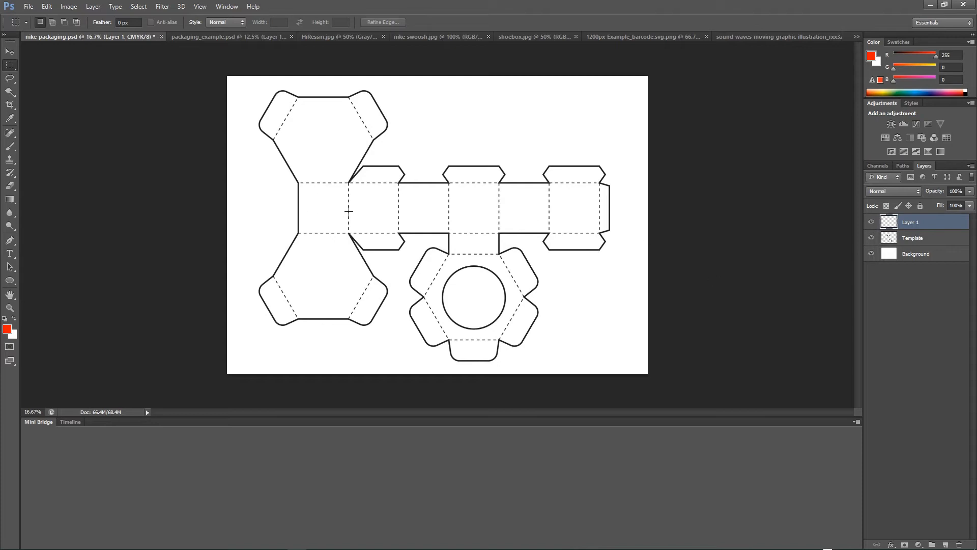
# Select the first square panel of the side strip and fill it with the red-orange foreground colour.
pyautogui.click(9, 307)
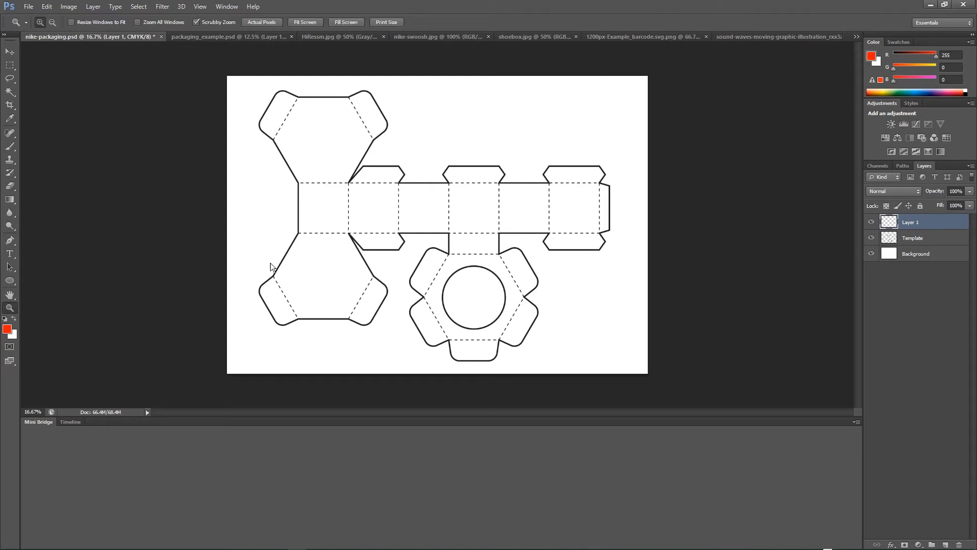
pyautogui.click(316, 203)
pyautogui.click(315, 202)
pyautogui.click(315, 203)
pyautogui.click(315, 202)
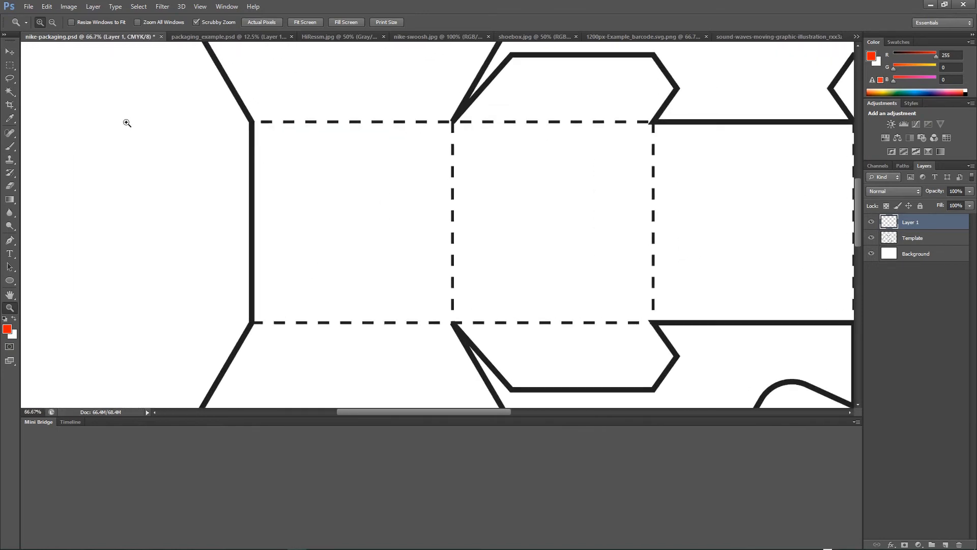
pyautogui.click(10, 65)
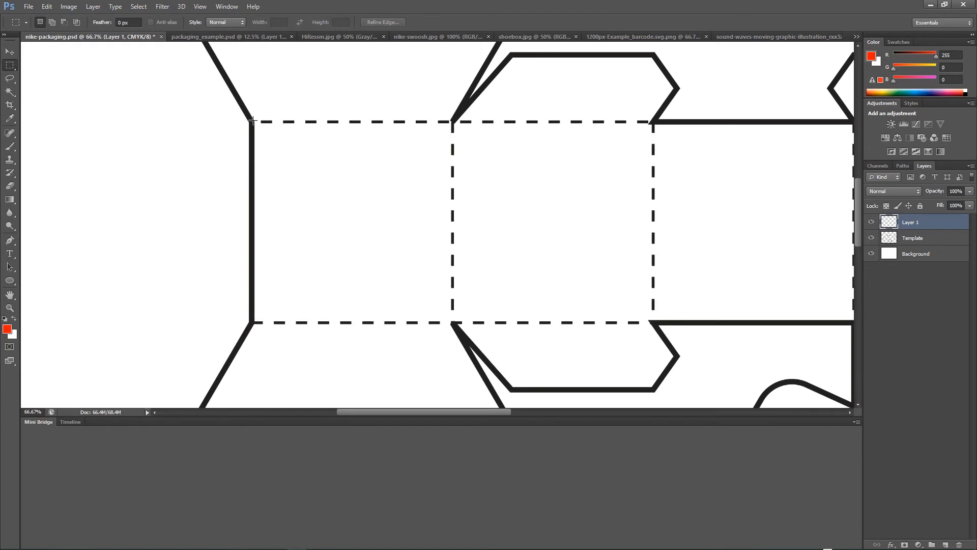
pyautogui.moveTo(252, 122); pyautogui.dragTo(452, 323)
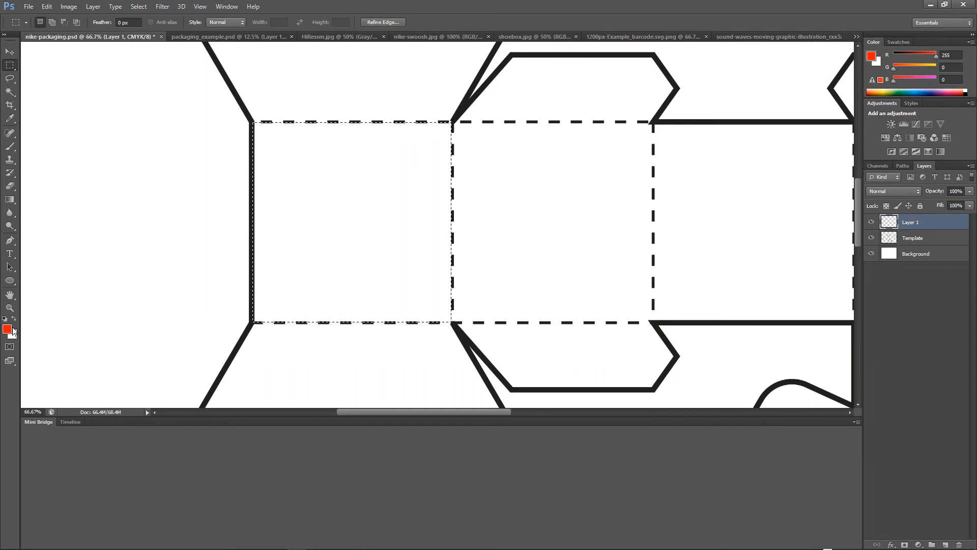
pyautogui.click(47, 7)
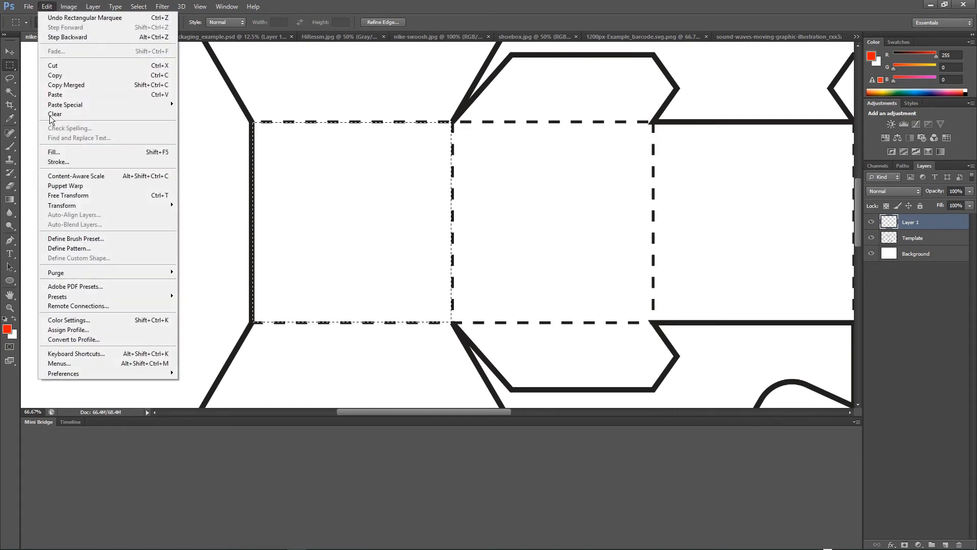
pyautogui.click(57, 152)
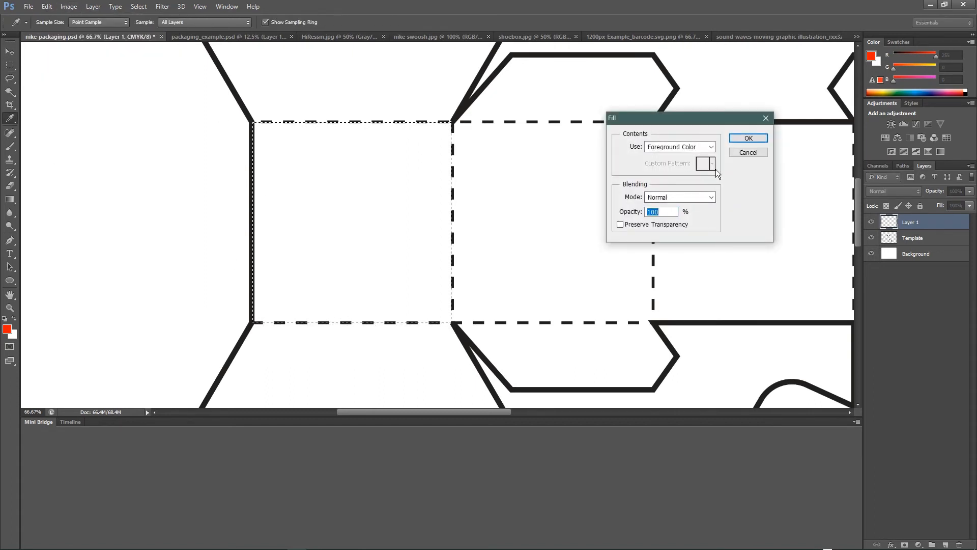
pyautogui.click(744, 140)
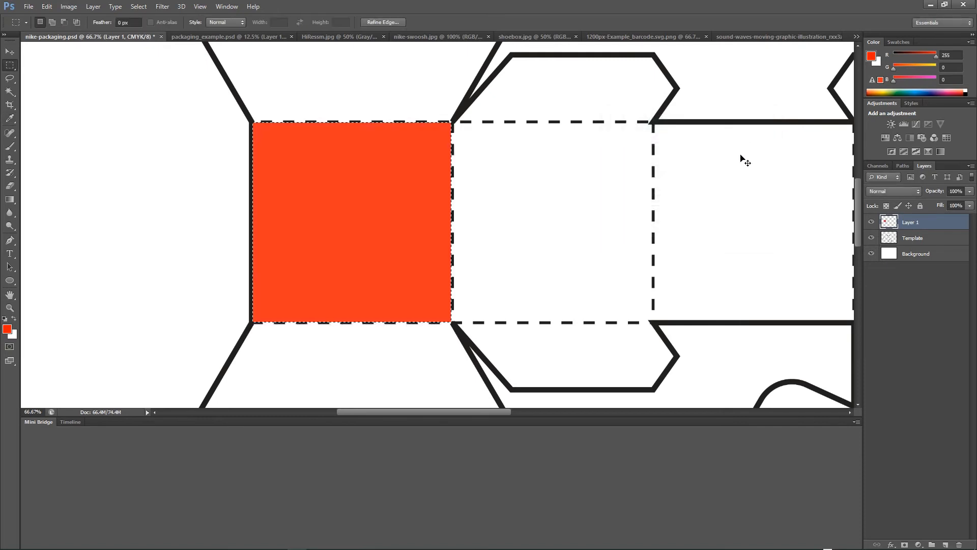
pyautogui.hotkey('ctrl', 'd')
# On a new layer, select the whole side strip and fill it with the red-orange colour.
pyautogui.hotkey('ctrl', '-')
pyautogui.hotkey('ctrl', '-')
pyautogui.hotkey('ctrl', '-')
pyautogui.hotkey('ctrl', '-')
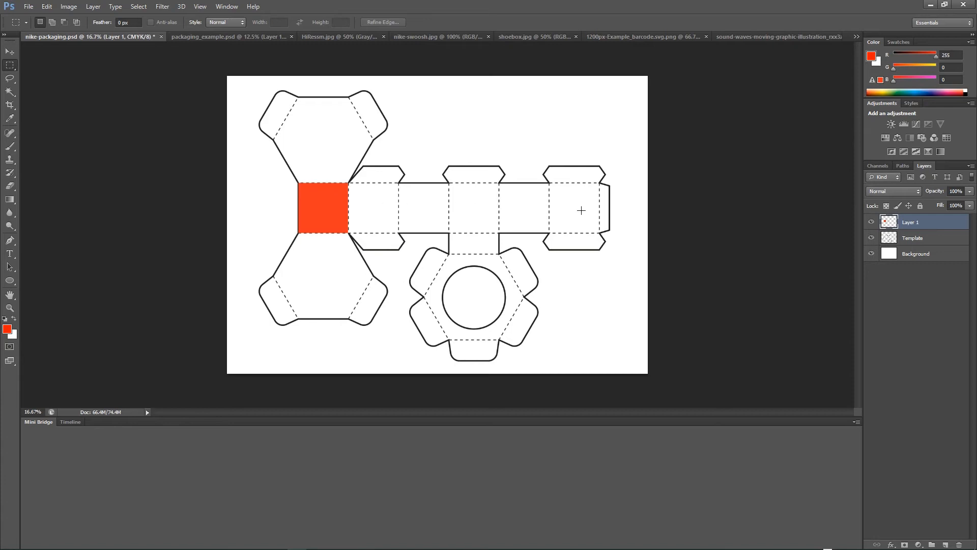
pyautogui.click(945, 544)
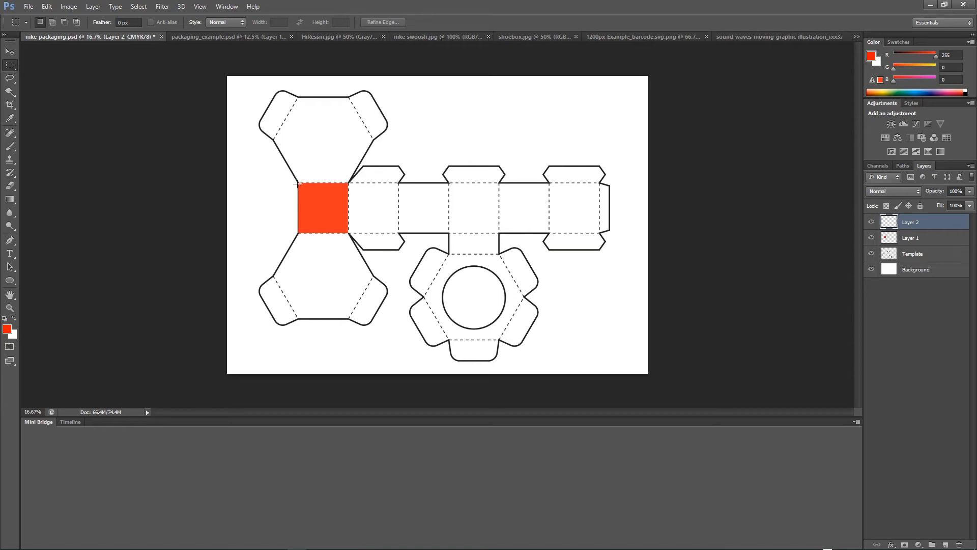
pyautogui.hotkey('ctrl', '+')
pyautogui.hotkey('ctrl', '+')
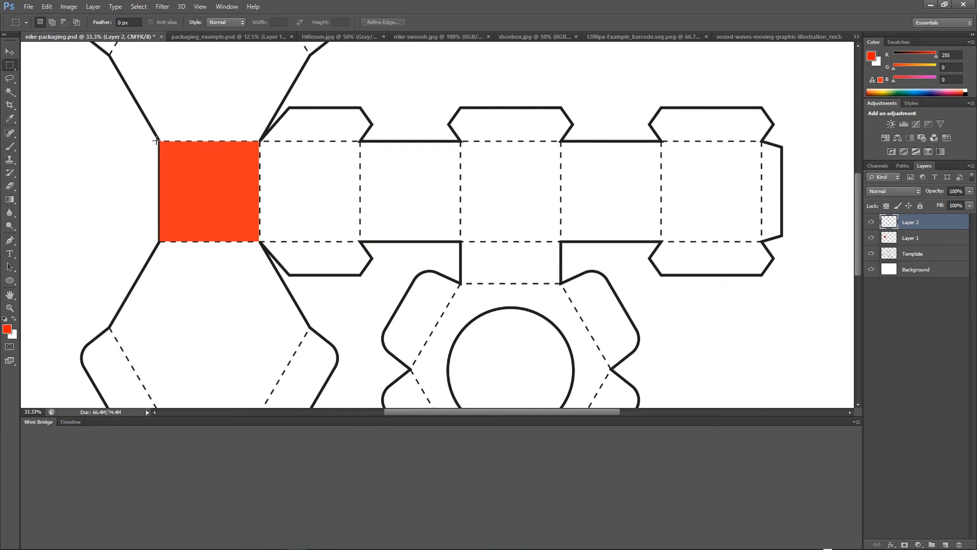
pyautogui.moveTo(158, 141); pyautogui.dragTo(763, 242)
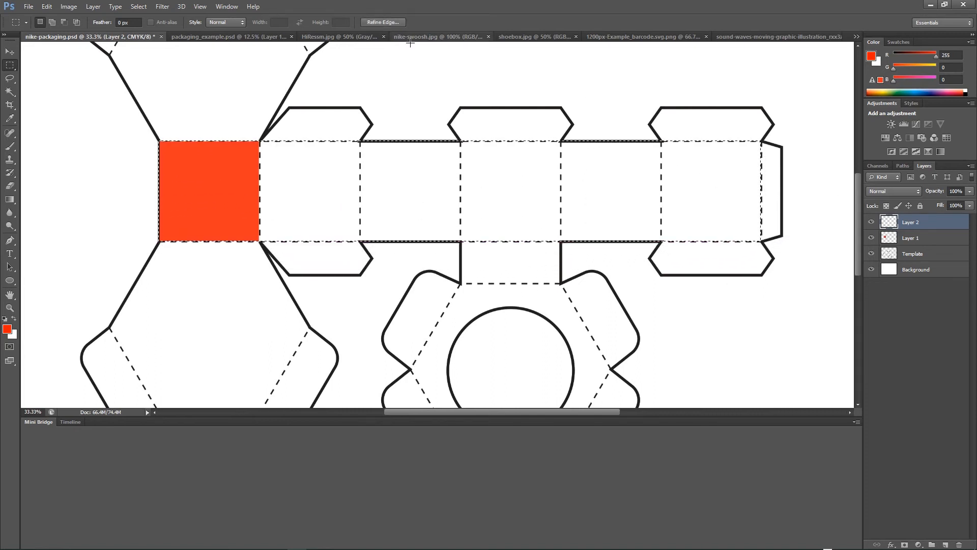
pyautogui.click(46, 6)
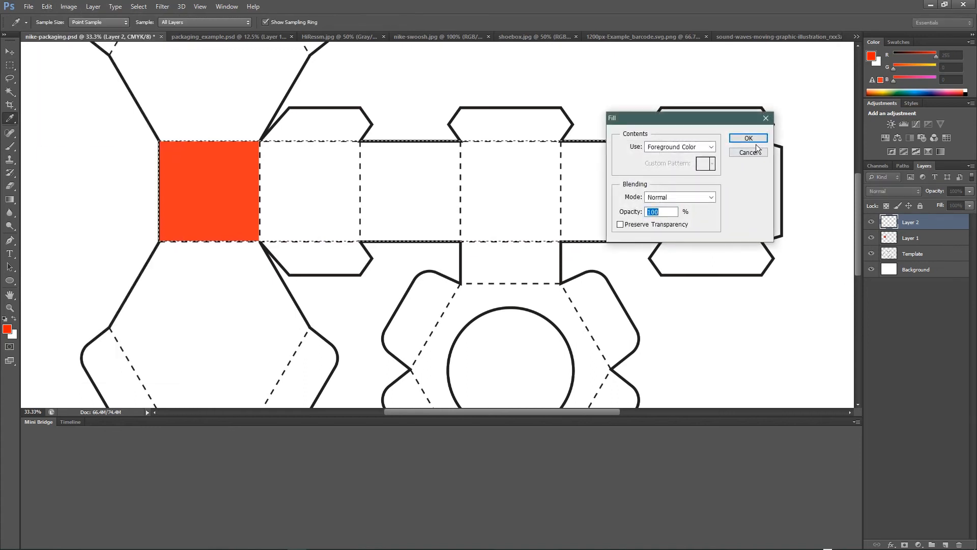
pyautogui.click(747, 138)
pyautogui.hotkey('ctrl', 'd')
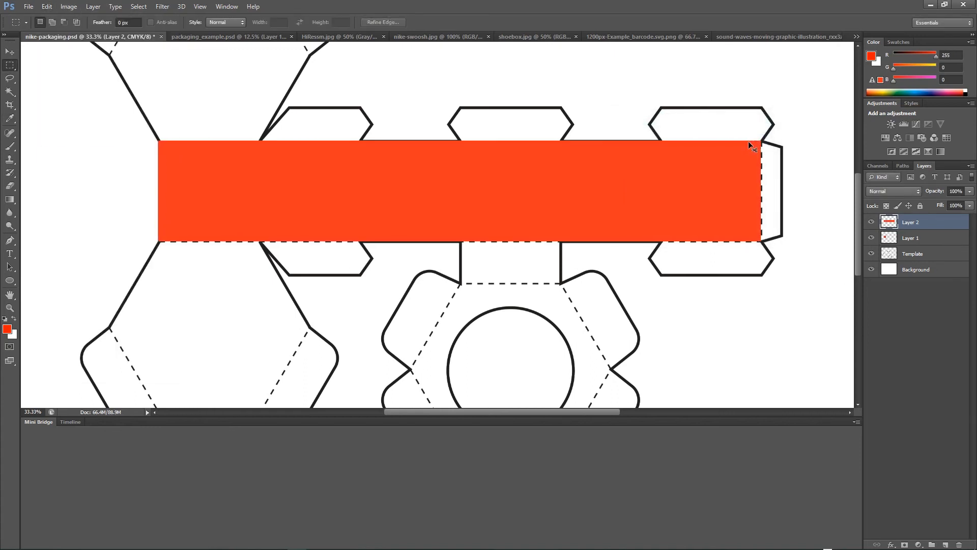
# Move the Template layer to the top of the layer stack.
pyautogui.hotkey('ctrl', '-')
pyautogui.hotkey('ctrl', '-')
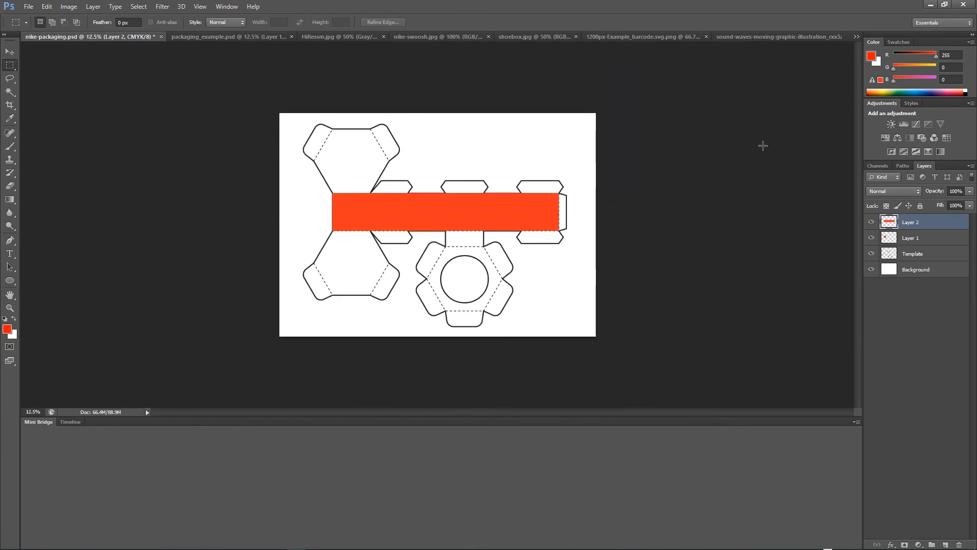
pyautogui.moveTo(912, 255); pyautogui.dragTo(917, 220)
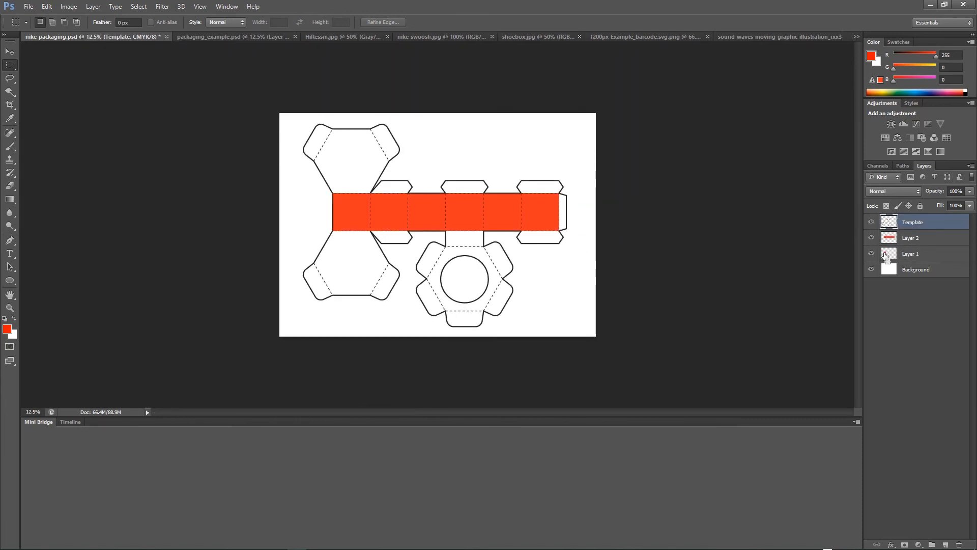
# Pick the Polygonal Lasso tool and hide Layer 1 and Layer 2 so only the bare template shows.
pyautogui.hotkey('ctrl', '+')
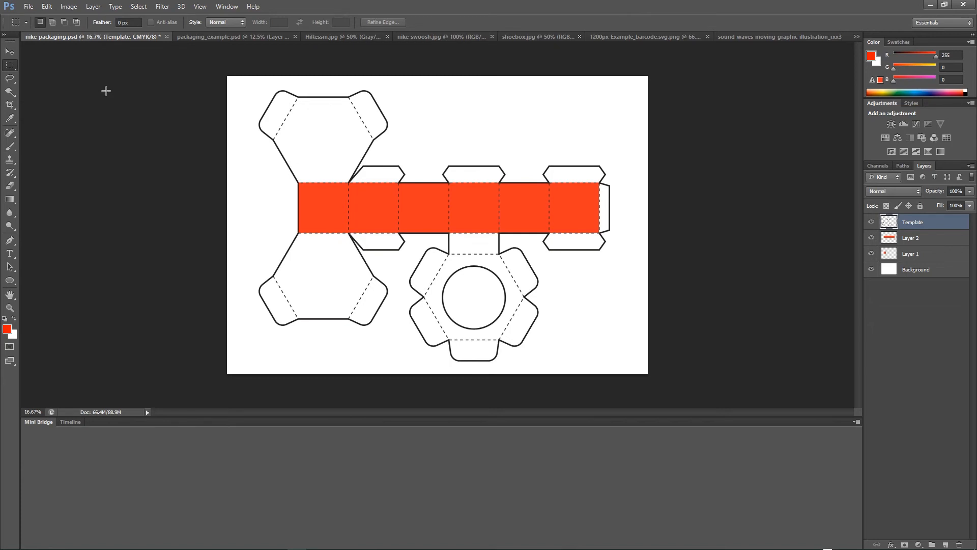
pyautogui.click(5, 81)
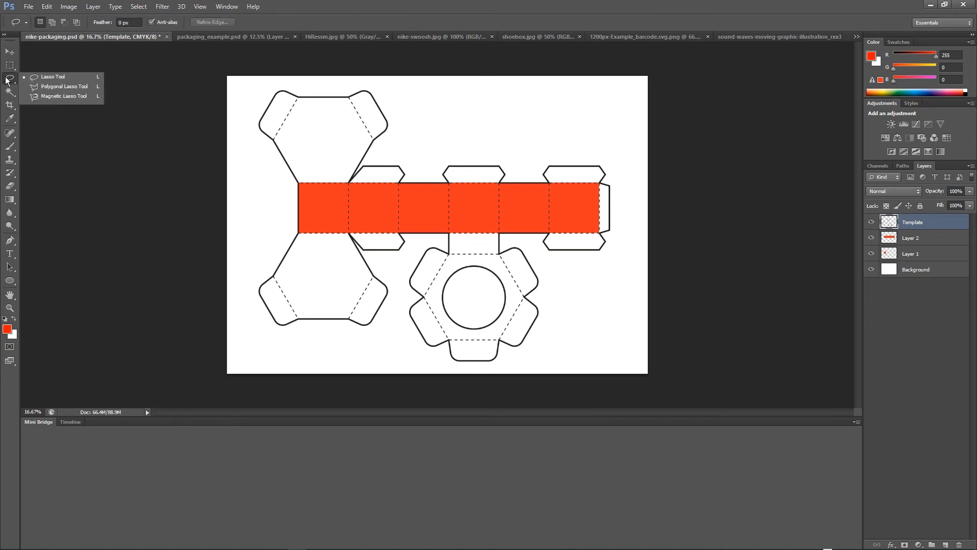
pyautogui.click(69, 87)
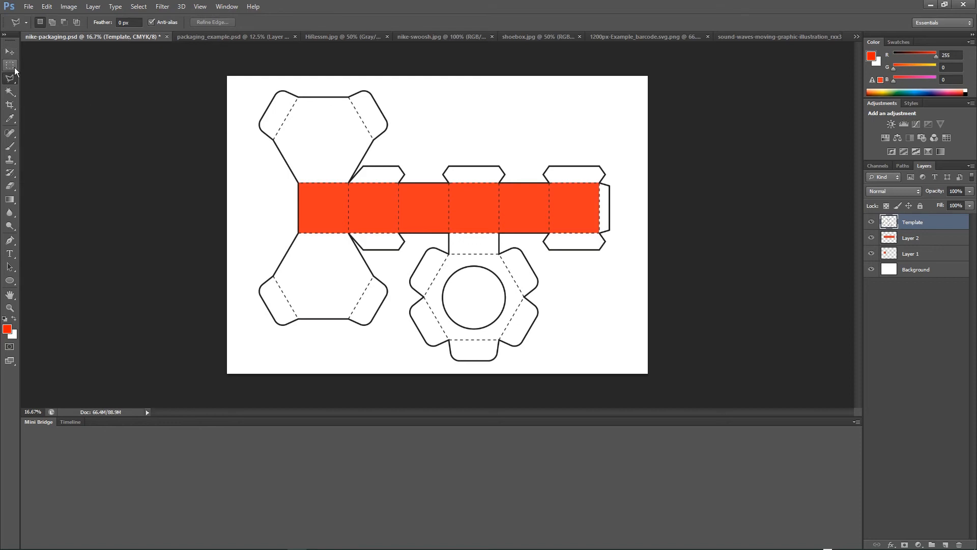
pyautogui.click(15, 80)
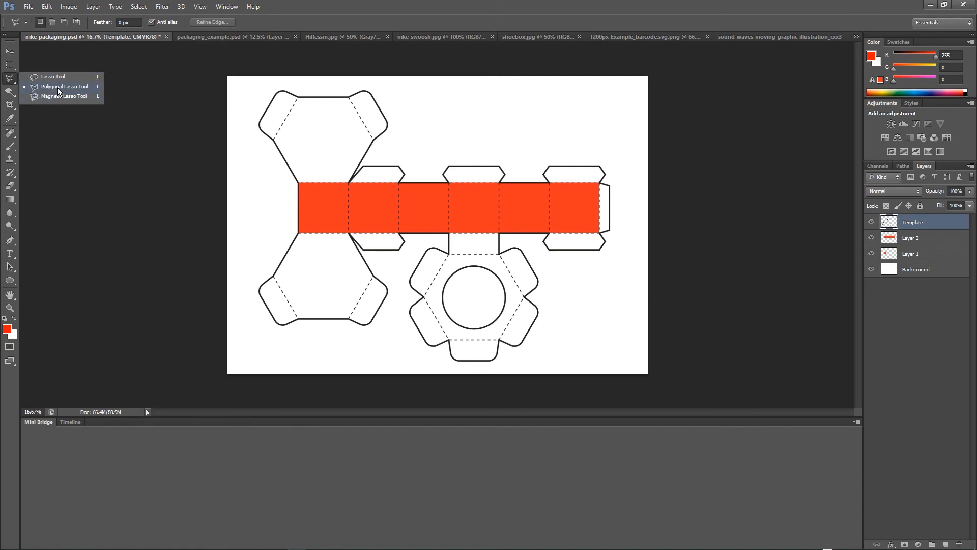
pyautogui.click(59, 87)
pyautogui.click(871, 238)
pyautogui.click(871, 253)
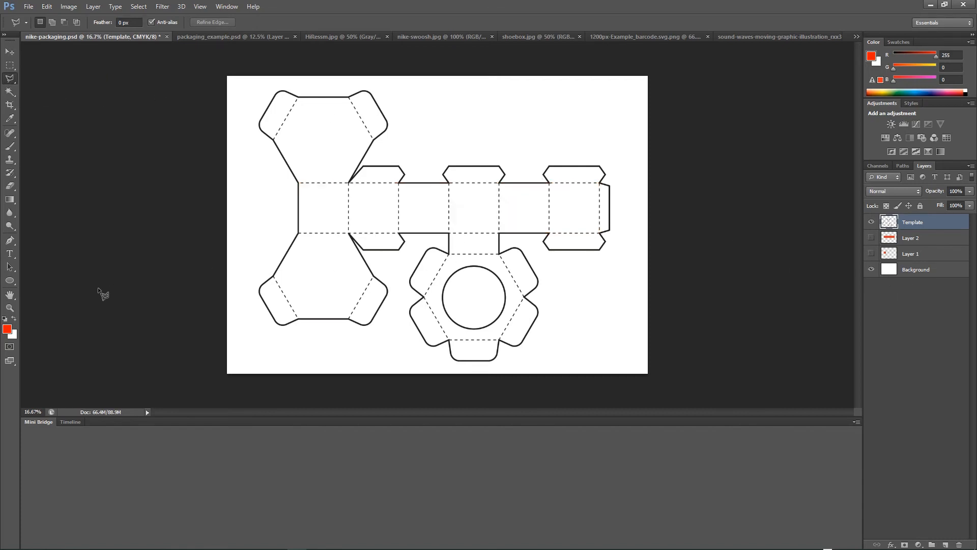
# Zoom in on the top hexagon panel and add a new empty layer.
pyautogui.click(10, 308)
pyautogui.click(346, 176)
pyautogui.click(304, 149)
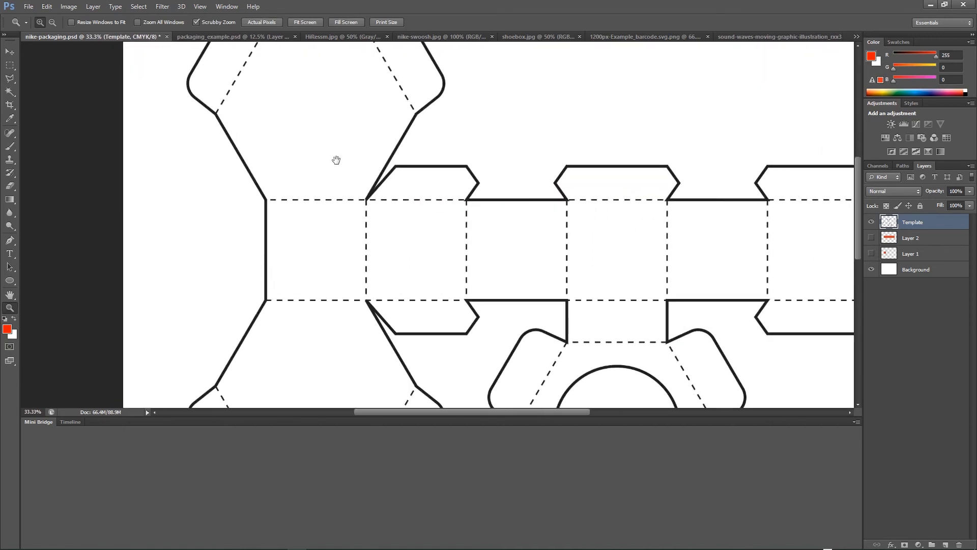
pyautogui.moveTo(336, 160); pyautogui.dragTo(389, 185)
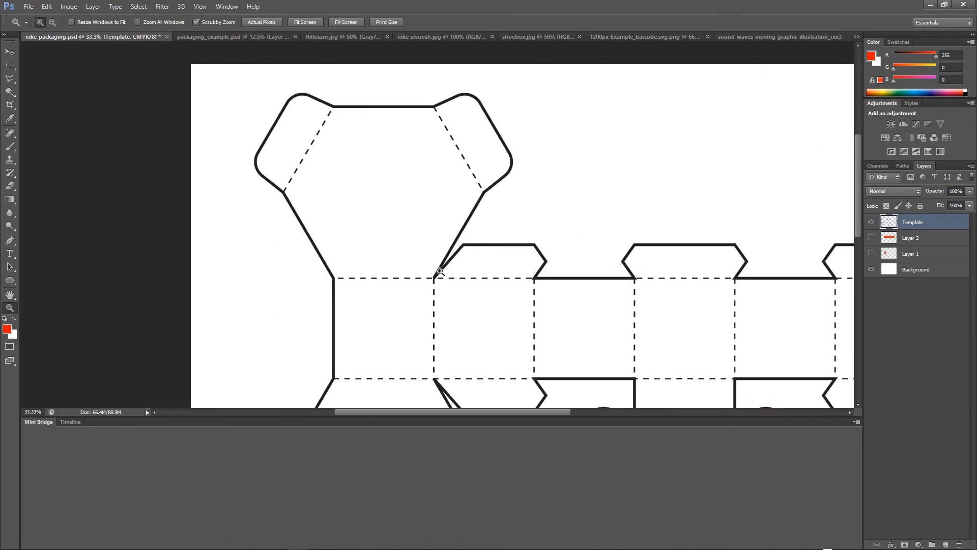
pyautogui.click(9, 78)
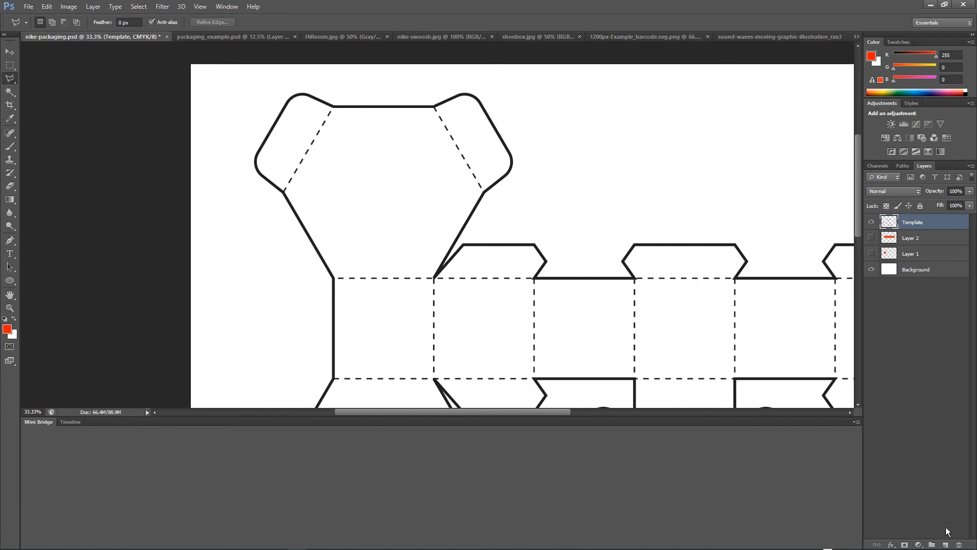
pyautogui.click(946, 545)
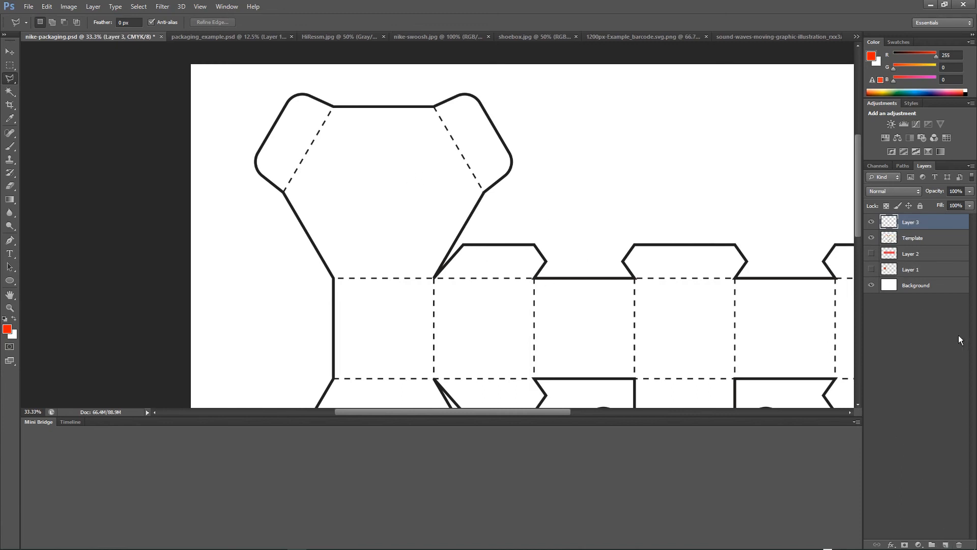
# Trace the top hexagon panel with the Polygonal Lasso, fill it with the red-orange foreground colour, and deselect.
pyautogui.click(435, 107)
pyautogui.click(332, 108)
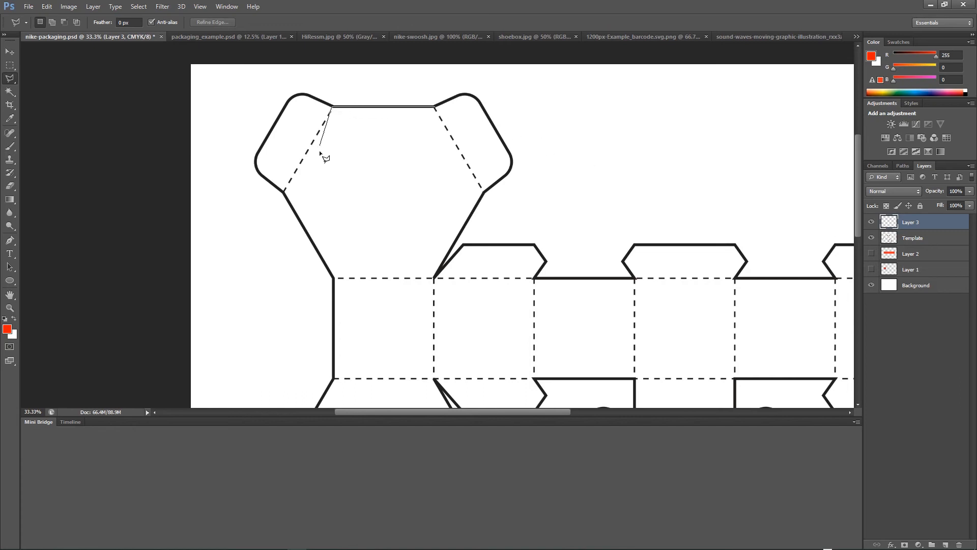
pyautogui.click(284, 192)
pyautogui.click(334, 278)
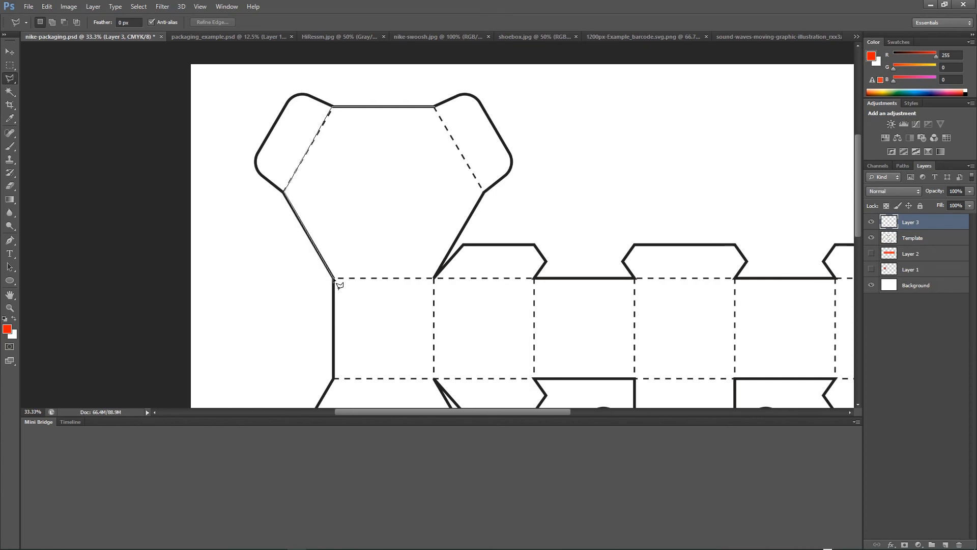
pyautogui.click(435, 278)
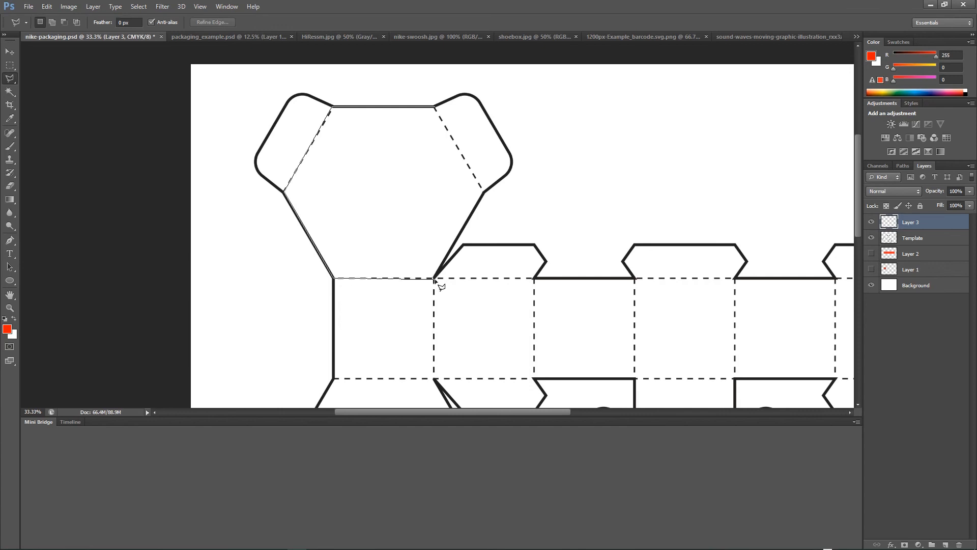
pyautogui.click(484, 192)
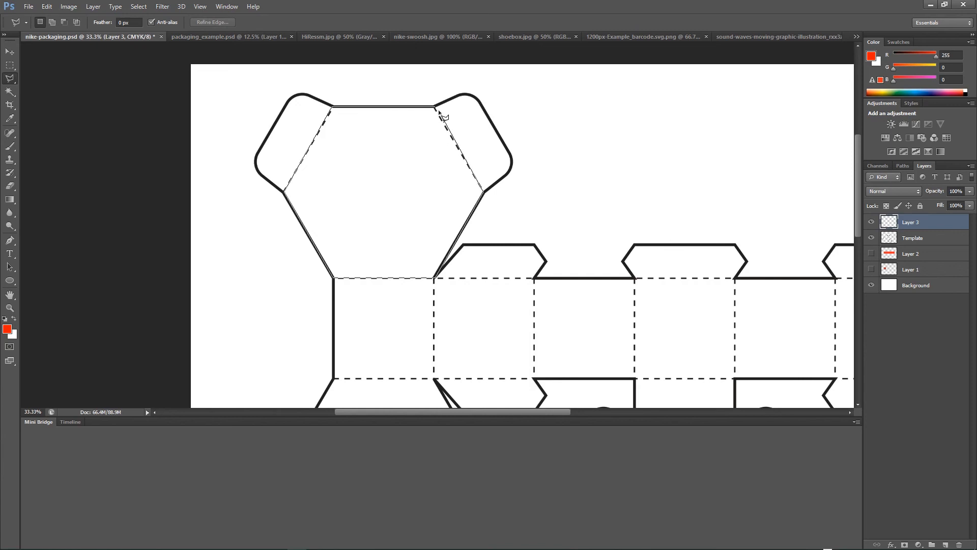
pyautogui.click(435, 108)
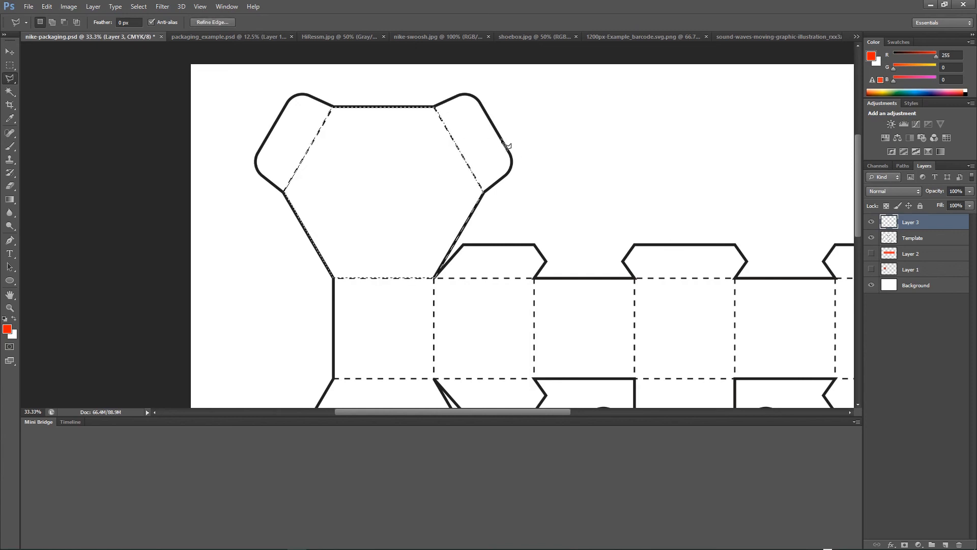
pyautogui.click(46, 6)
pyautogui.click(74, 152)
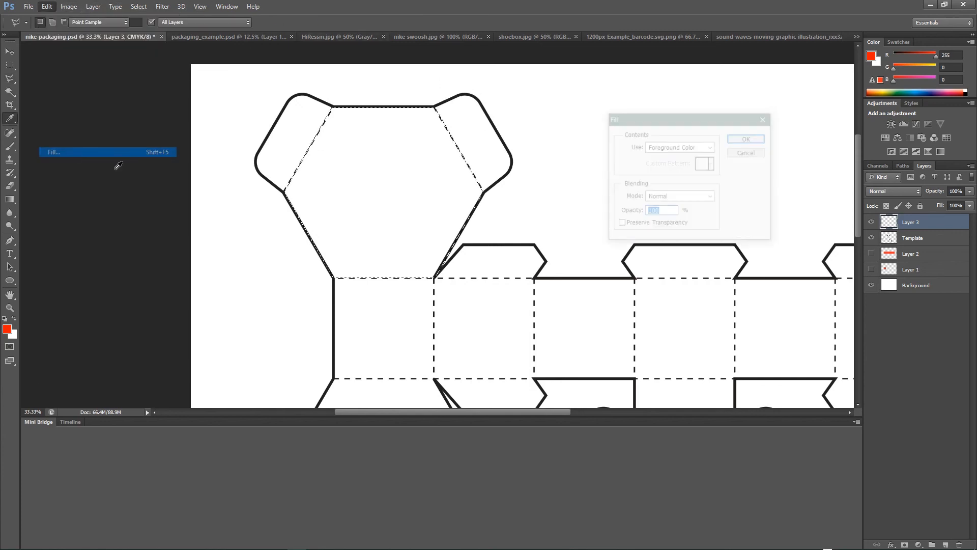
pyautogui.click(753, 141)
pyautogui.press('l')
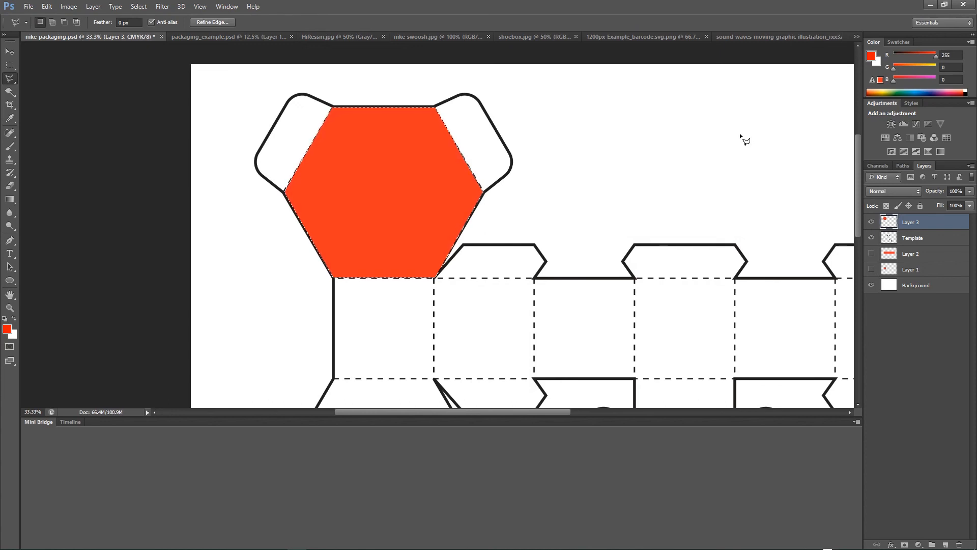
pyautogui.hotkey('ctrl', 'd')
# Move the Template layer above the new hexagon layer to the top of the stack.
pyautogui.hotkey('ctrl', '-')
pyautogui.hotkey('ctrl', '-')
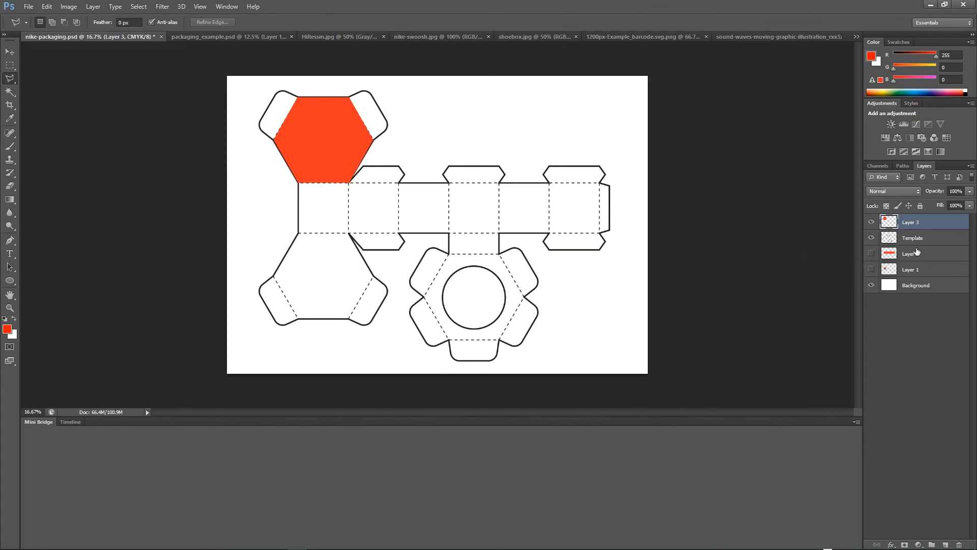
pyautogui.moveTo(920, 239); pyautogui.dragTo(919, 222)
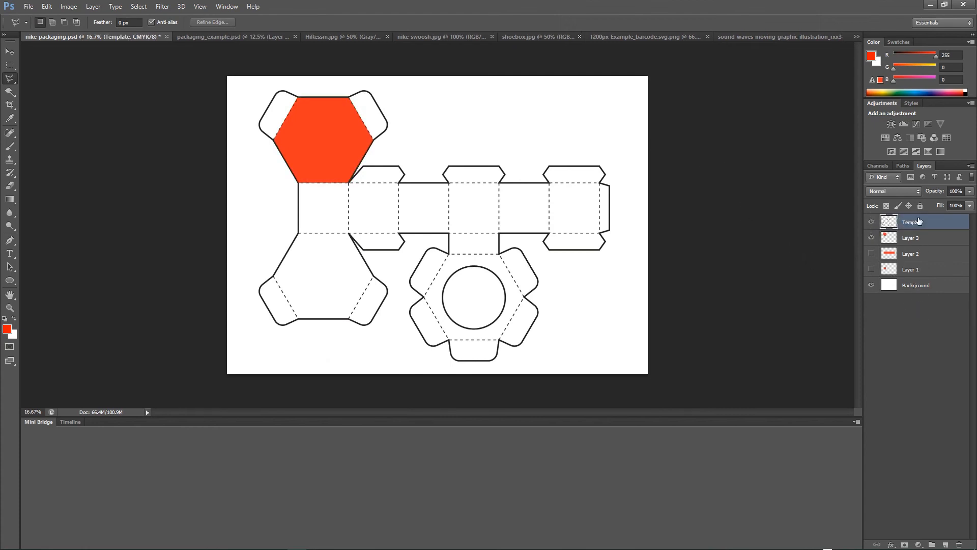